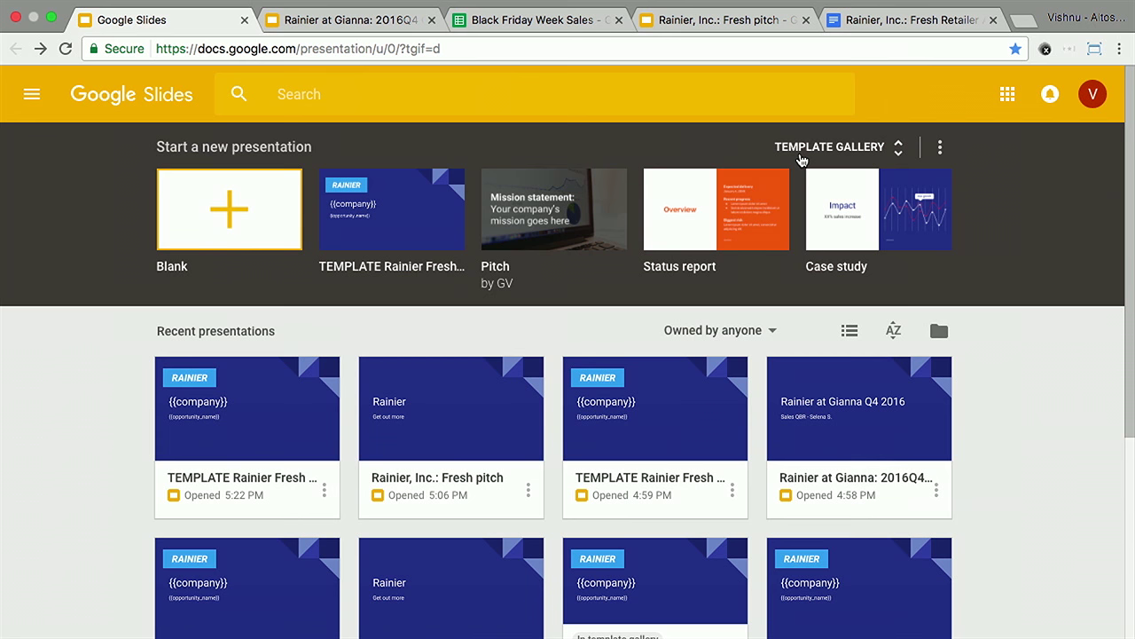
- Browse Altostrat's template gallery and create a presentation from the TEMPLATE Rainier Fresh 2017 template
click(802, 153)
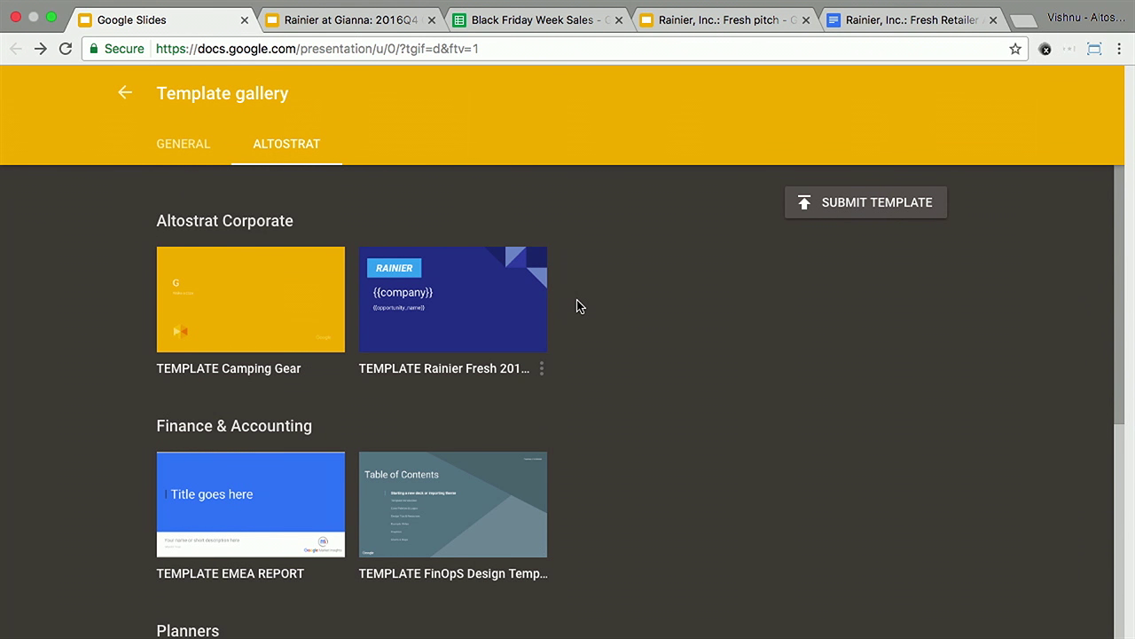
scroll(577, 306, down, 2)
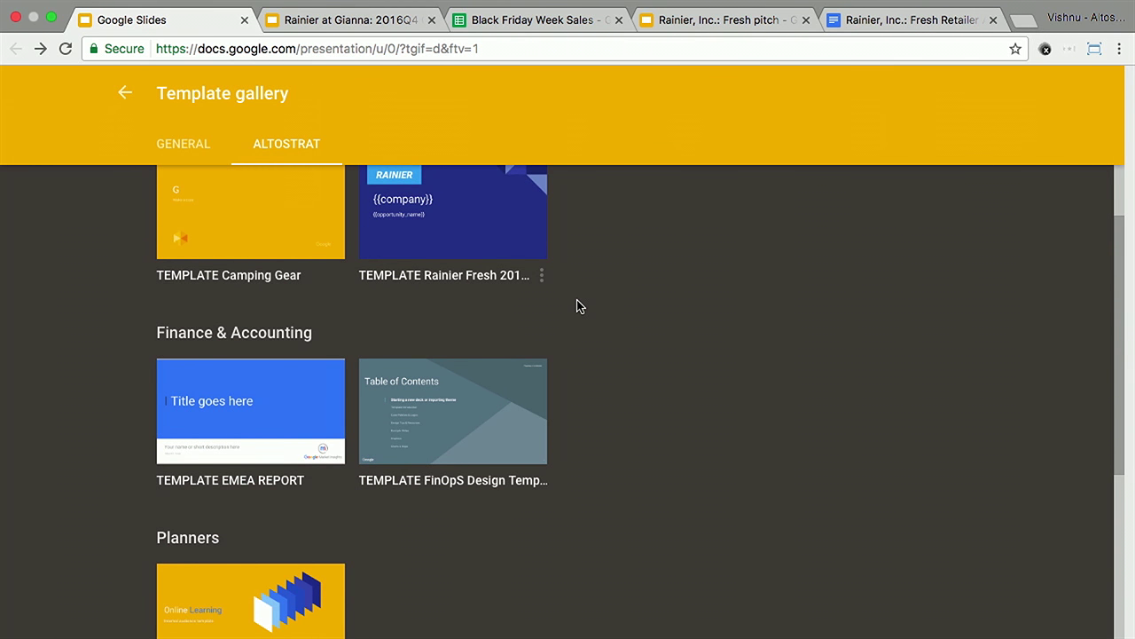
scroll(577, 306, down, 5)
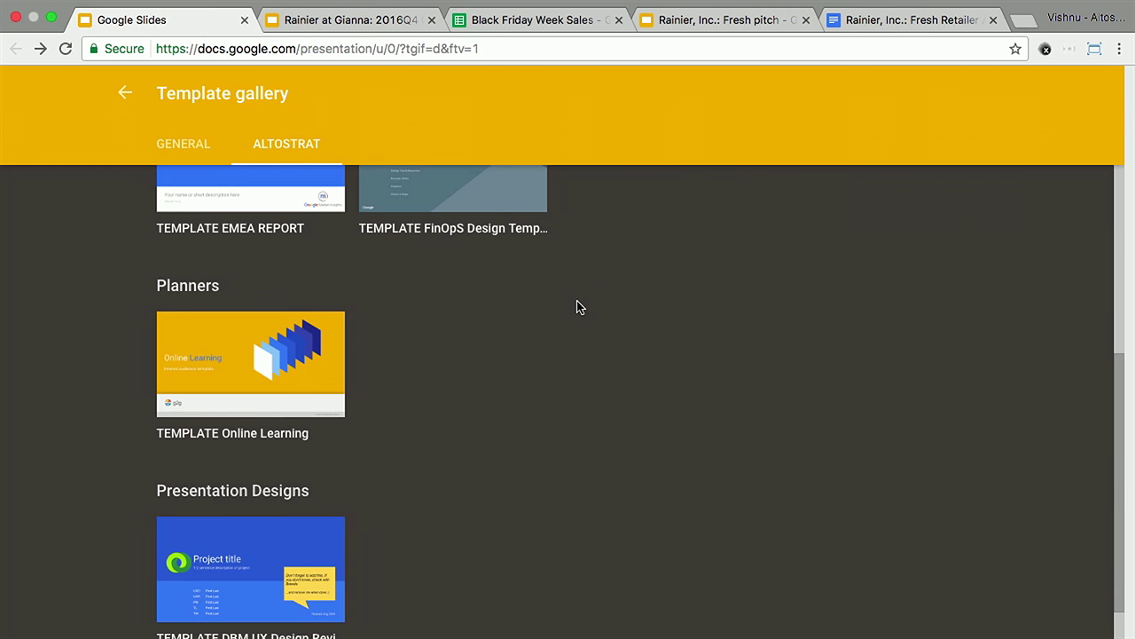
scroll(492, 509, down, 1)
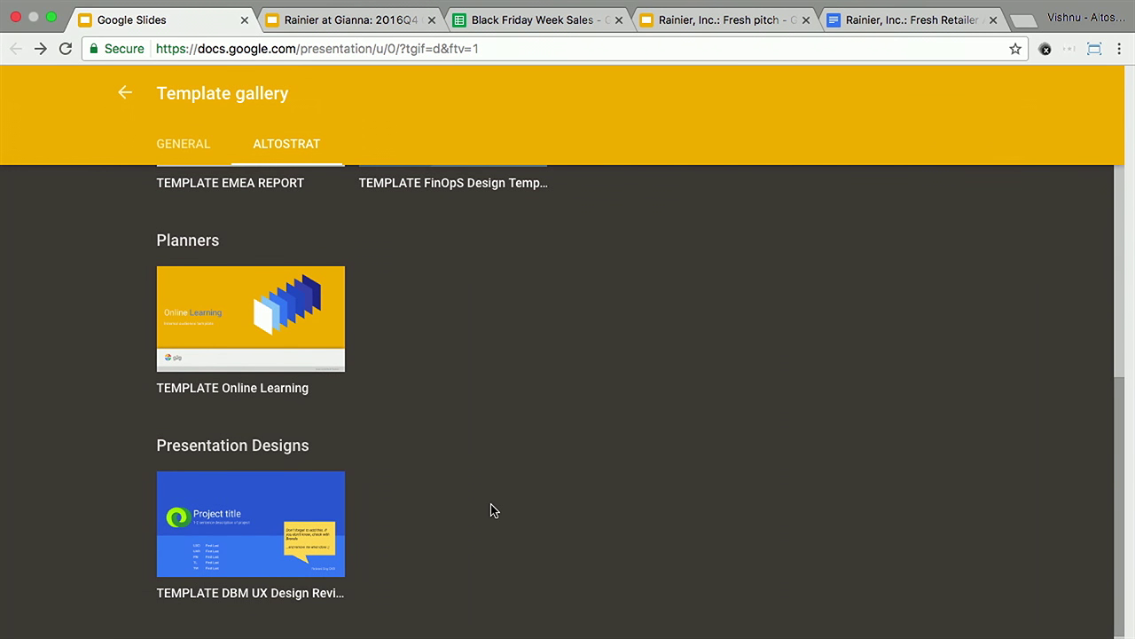
scroll(494, 511, up, 1)
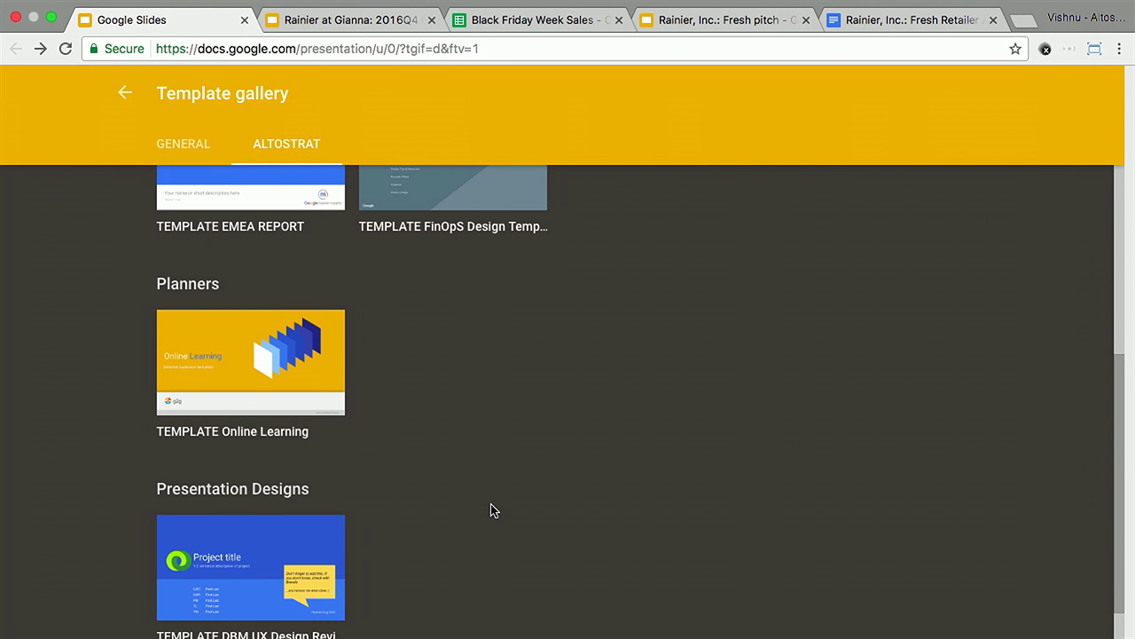
scroll(494, 511, up, 8)
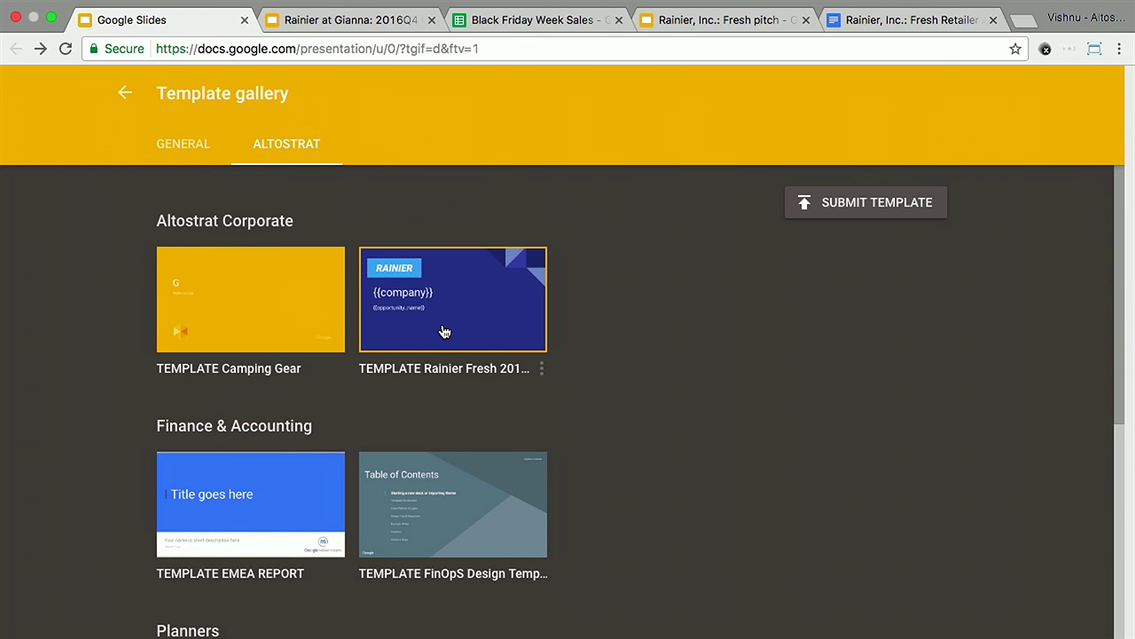
click(445, 331)
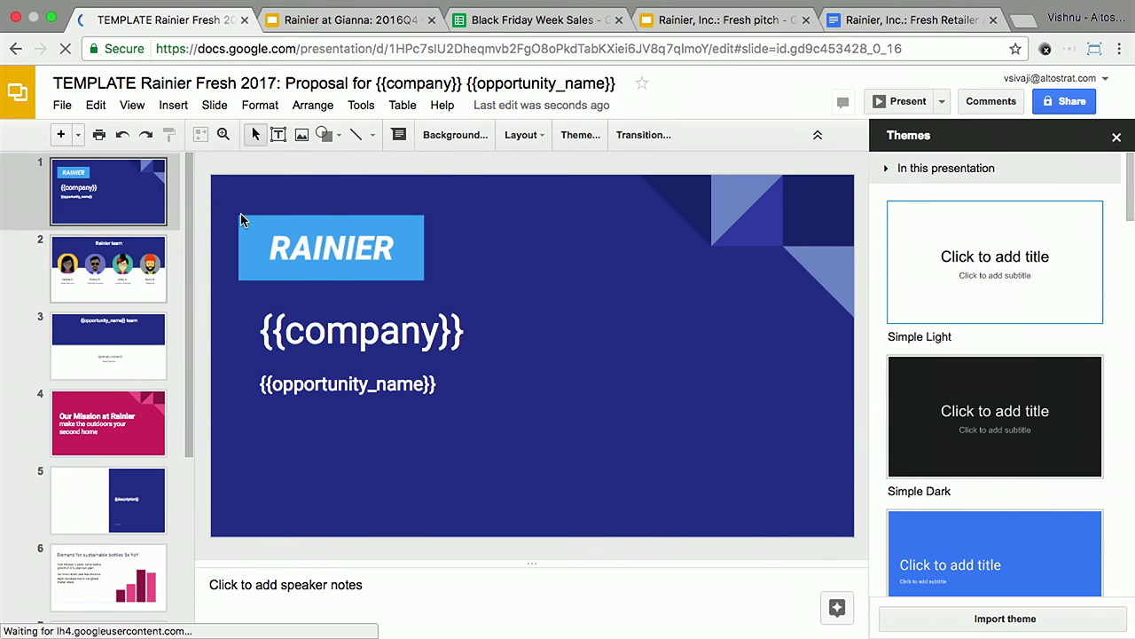
- Review the merge tags and content on slides 4, 3, 5 and 7 of the Rainier Fresh 2017 template presentation
click(88, 423)
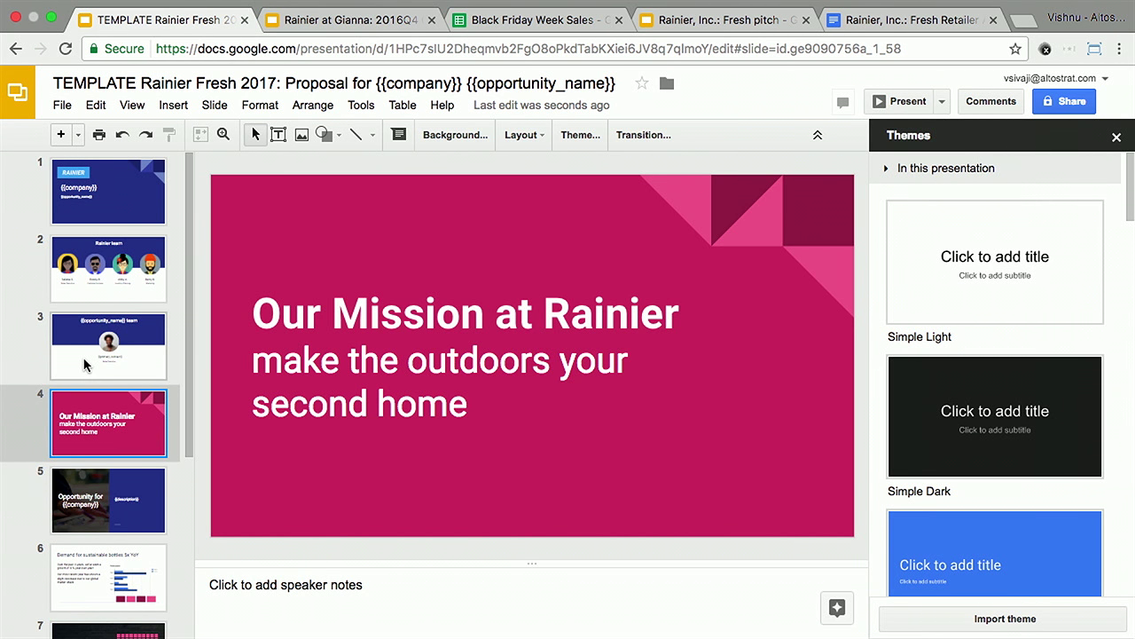
click(86, 320)
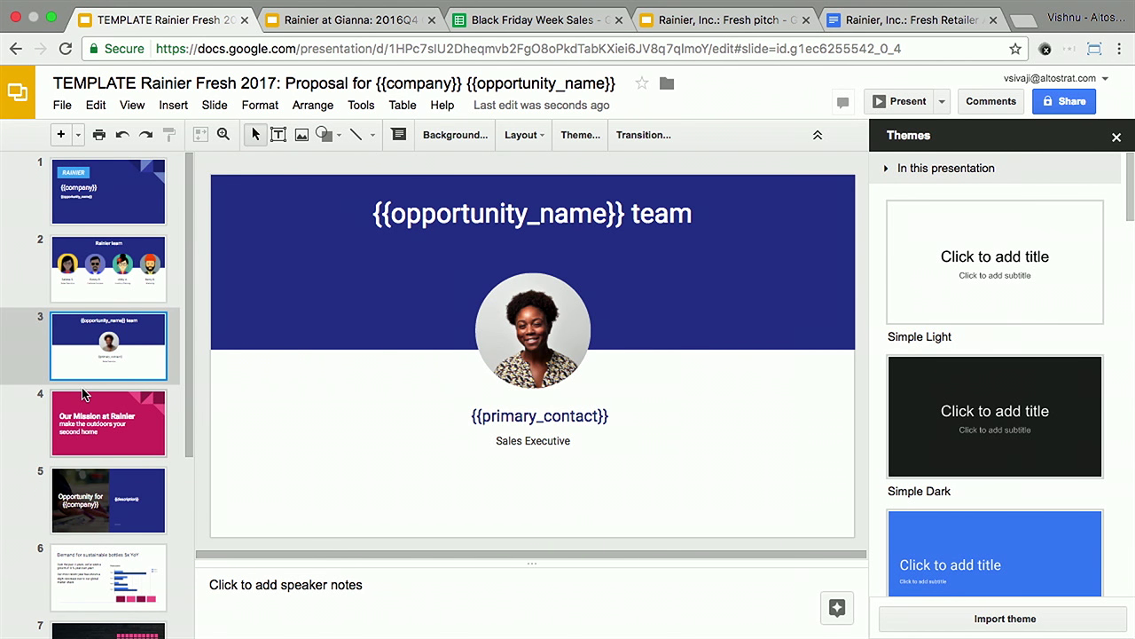
click(81, 498)
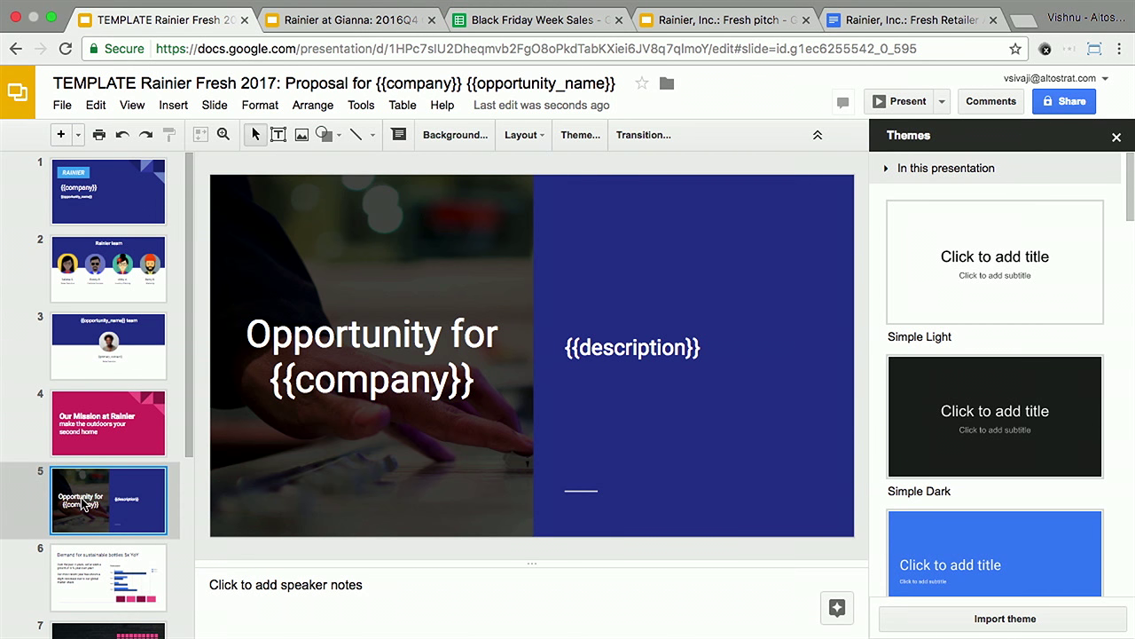
click(86, 630)
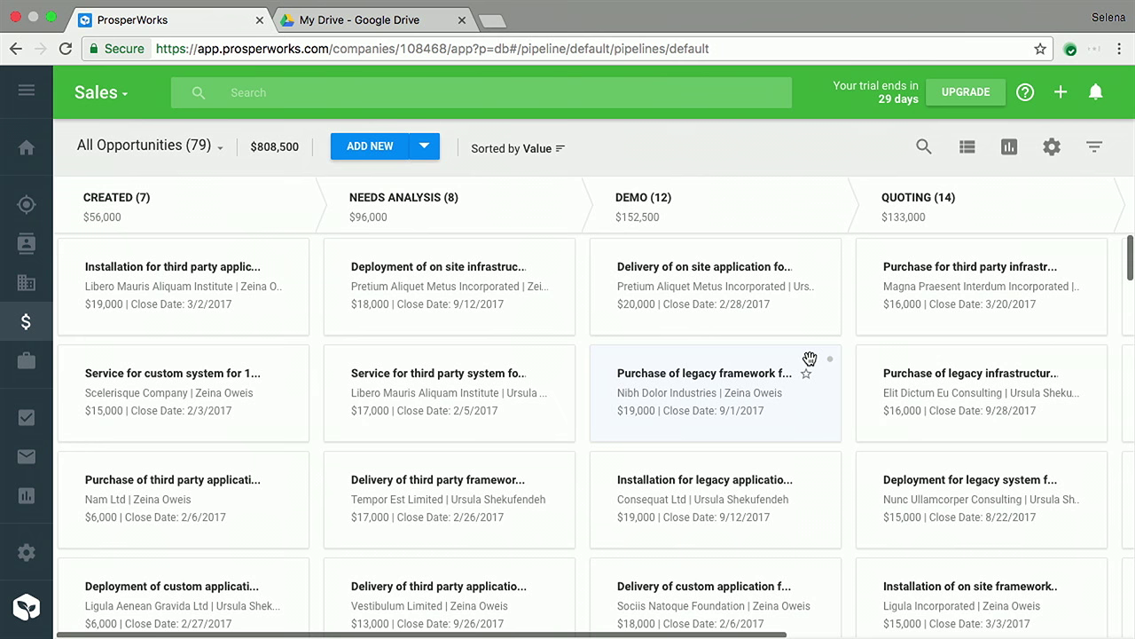
- In the ProsperWorks sales pipeline, search for "gianna" and open the Fresh 2017 opportunity
scroll(810, 358, down, 3)
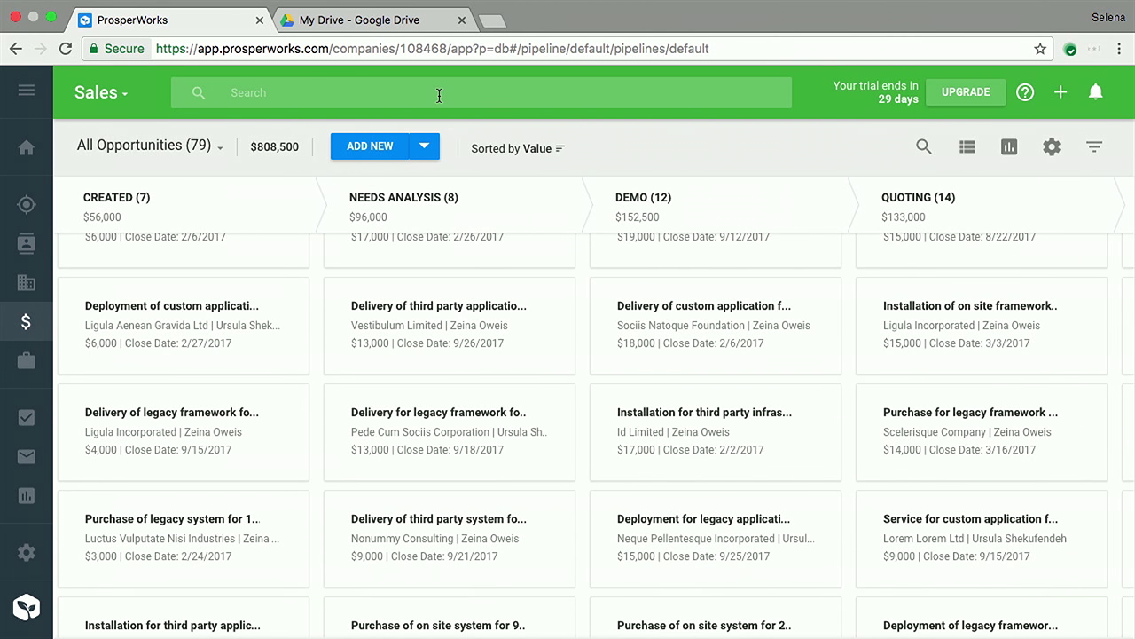
click(440, 96)
text(gianna)
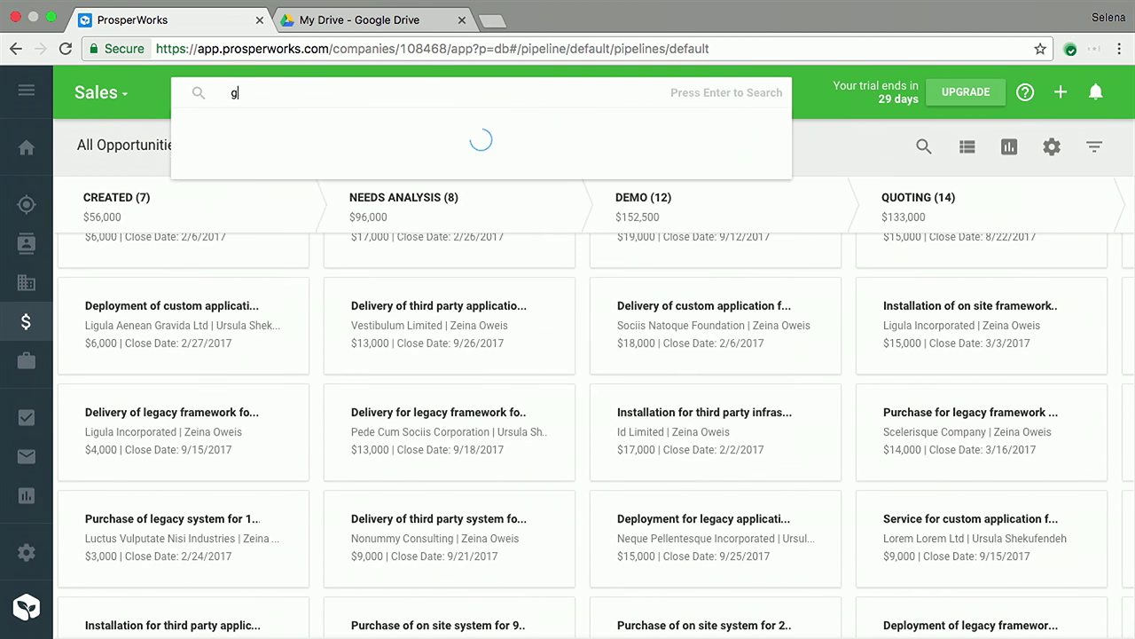
key(Return)
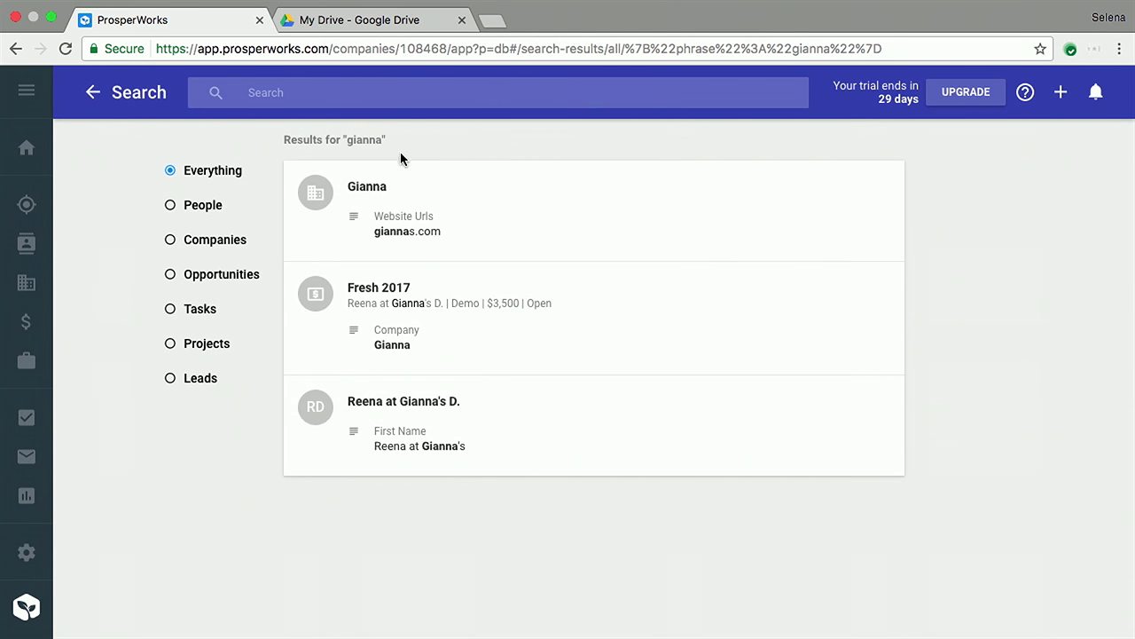
click(373, 292)
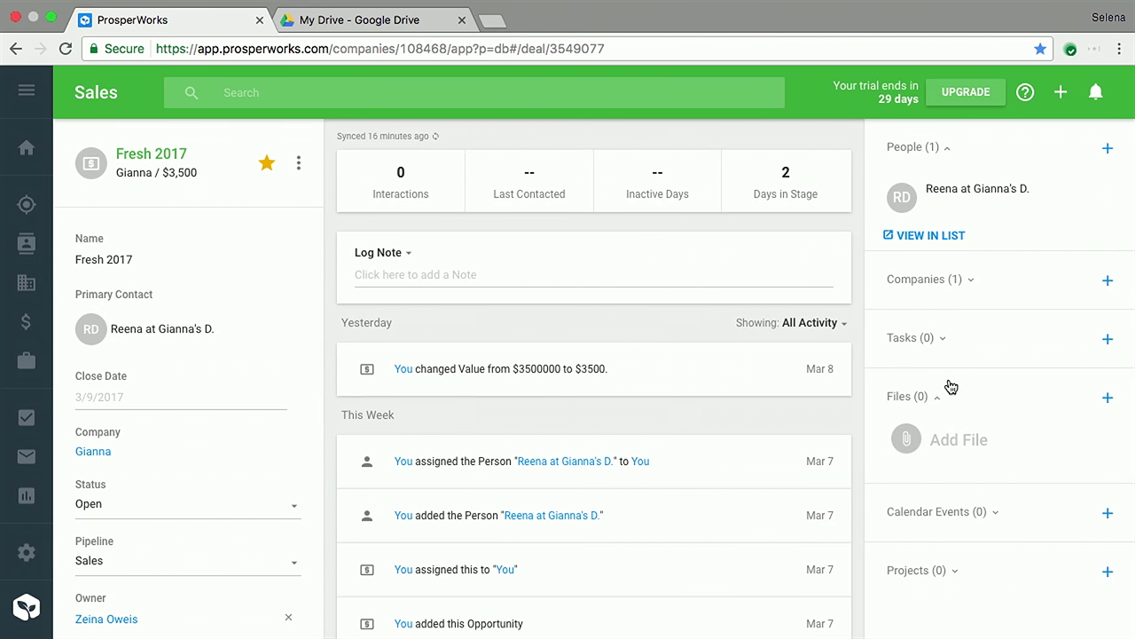
- Merge the Fresh 2017 opportunity into a Google Slides presentation based on the TEMPLATE Rainier Fresh 2017 file, saved in My Drive
click(1108, 398)
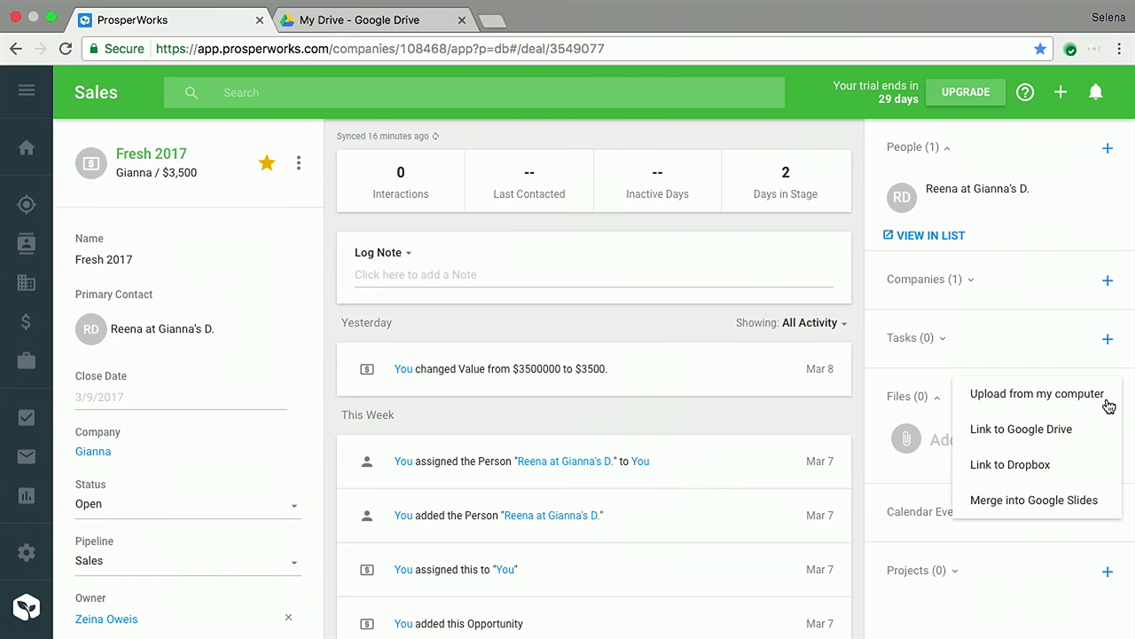
click(1024, 502)
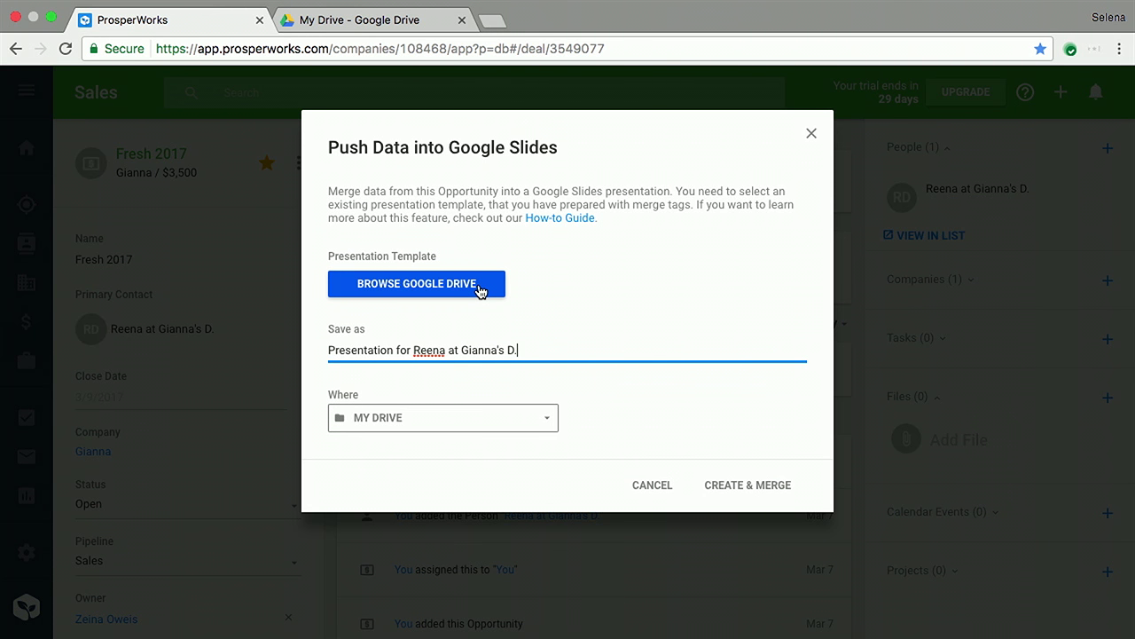
click(478, 290)
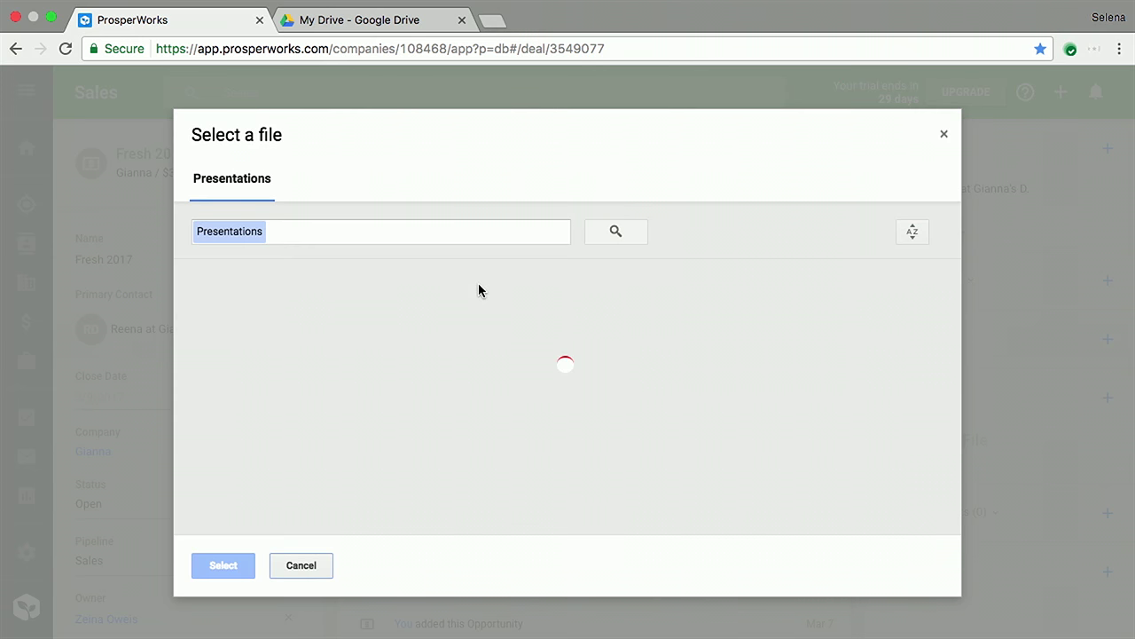
click(296, 393)
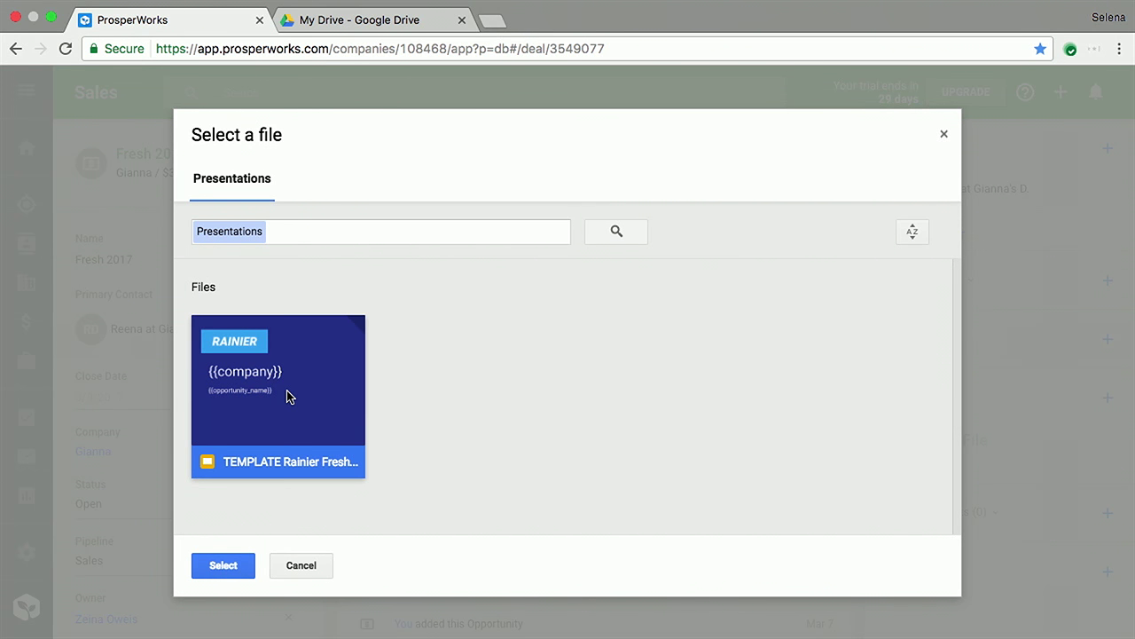
click(228, 562)
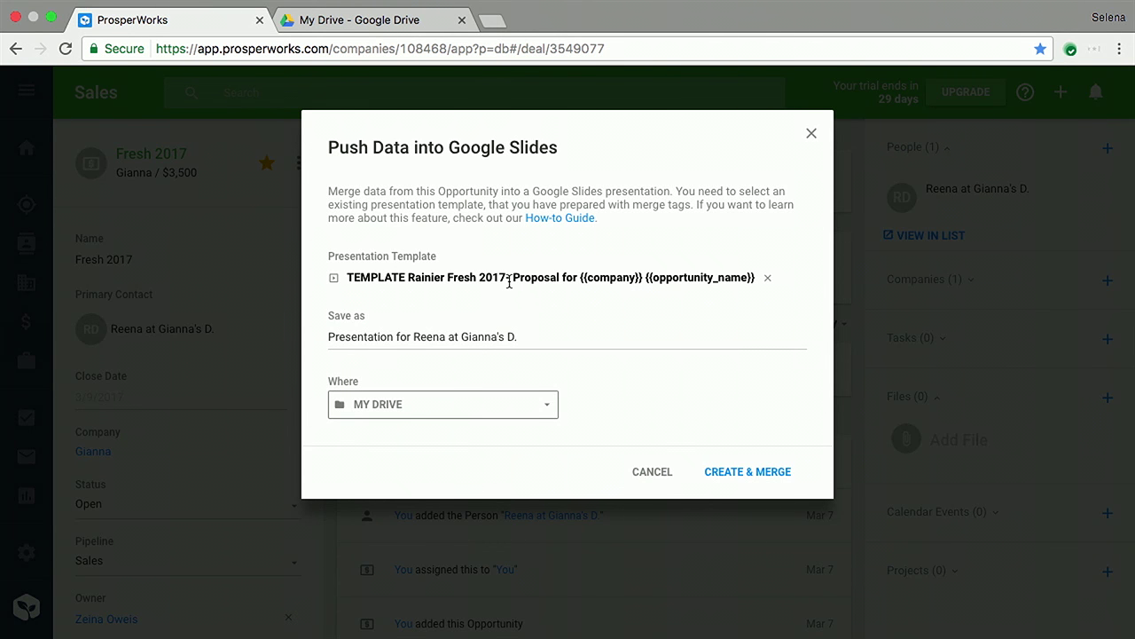
click(457, 335)
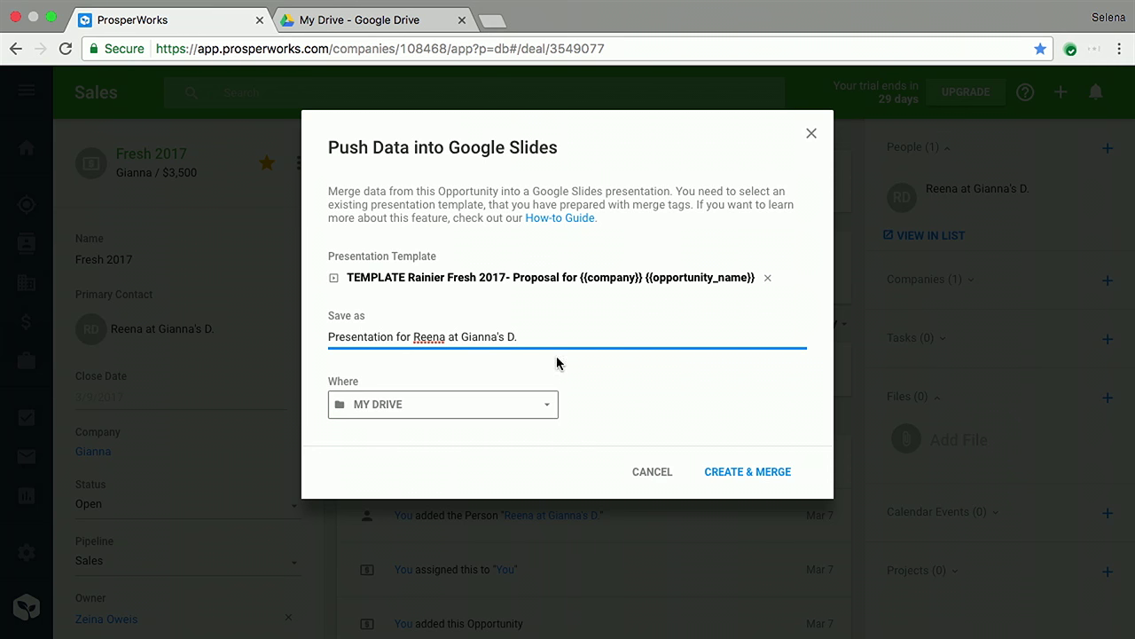
click(740, 472)
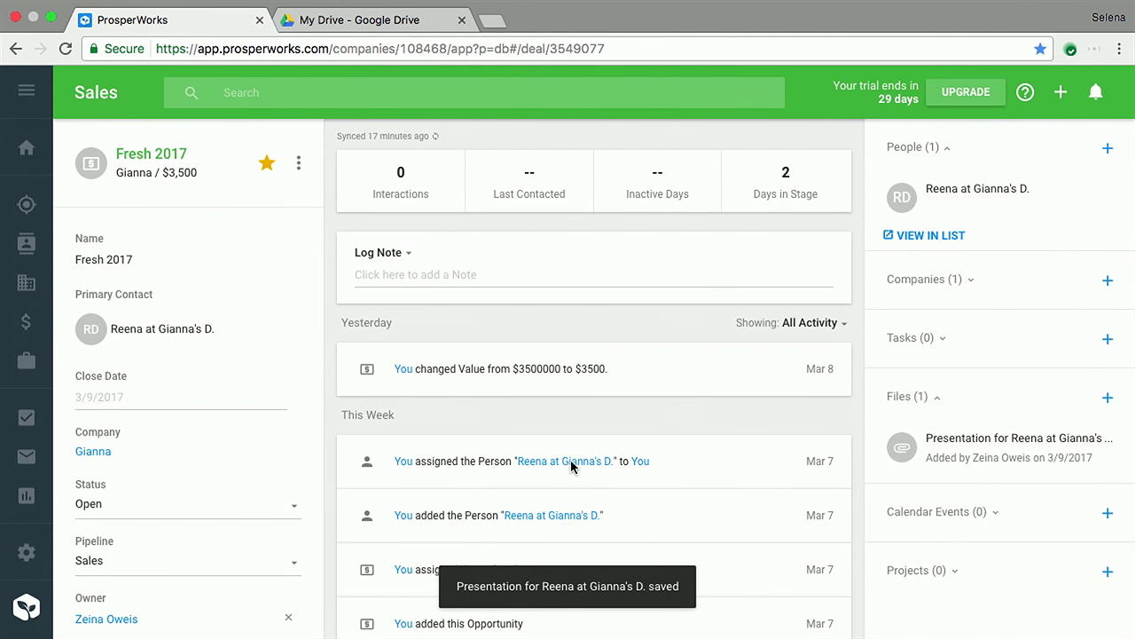
- Switch to Google Drive, open the newly merged presentation and check the filled-in data on slides 3, 5 and 7
click(376, 21)
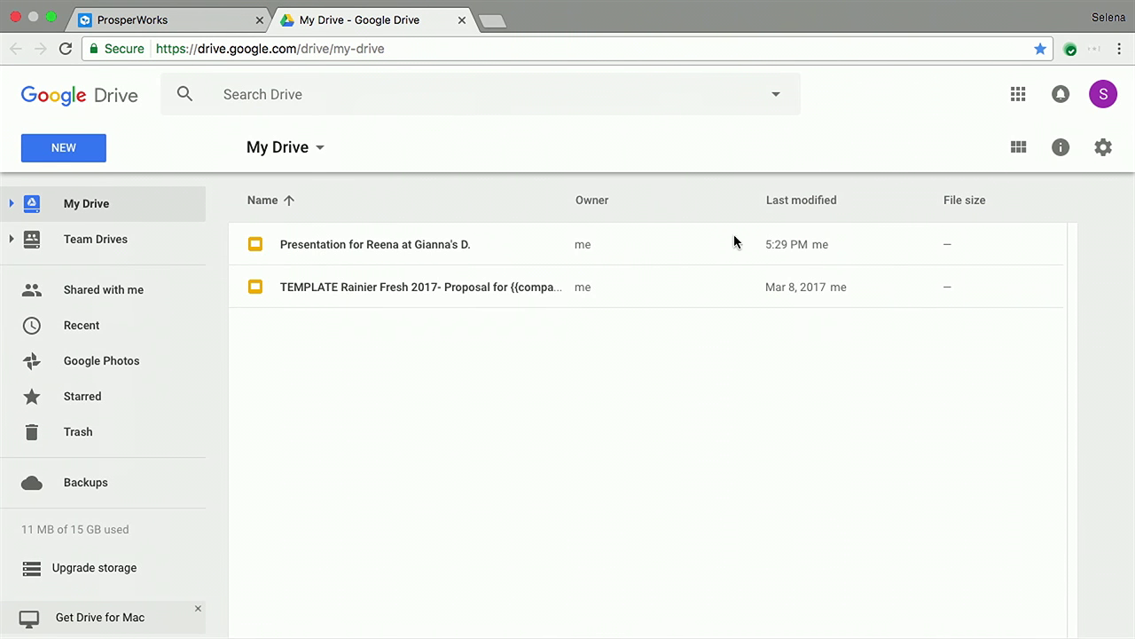
double_click(326, 258)
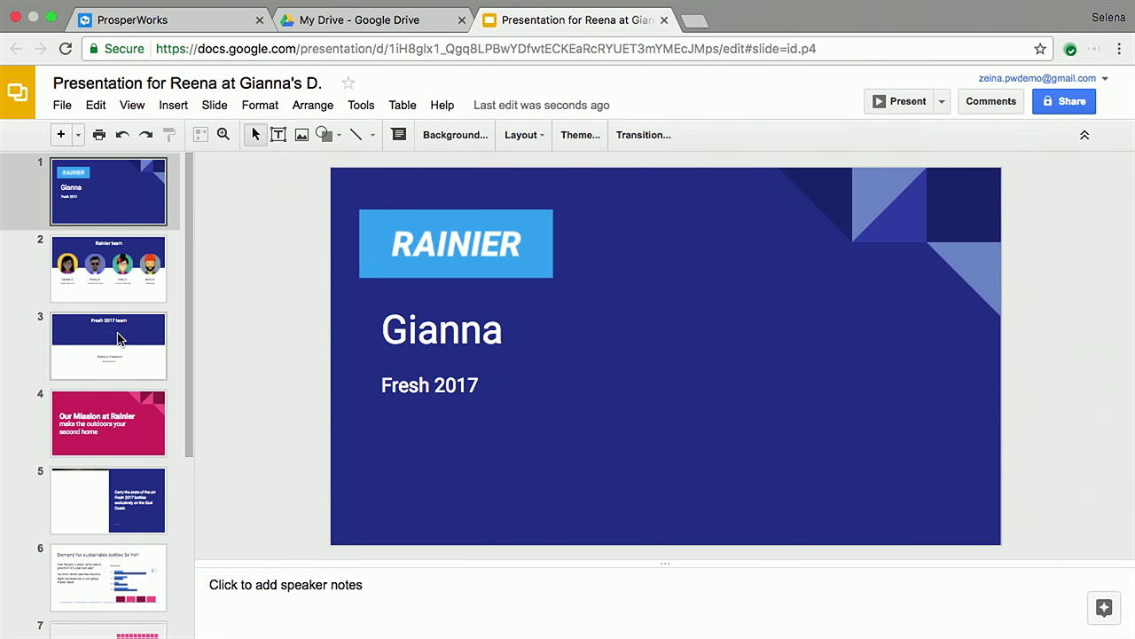
click(122, 339)
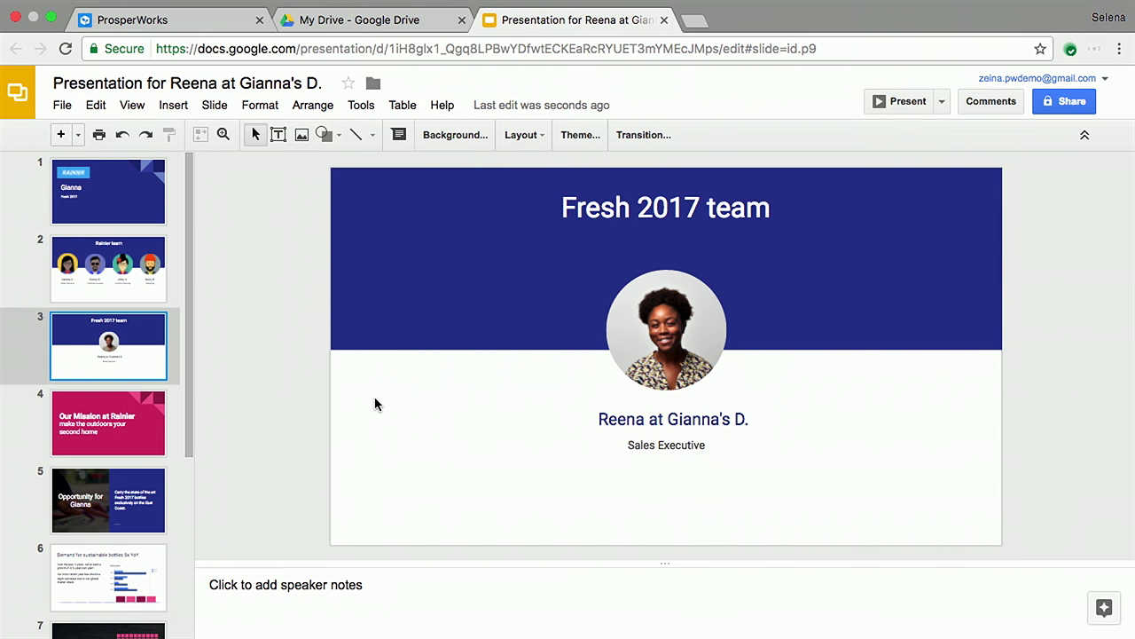
click(90, 512)
scroll(92, 519, down, 3)
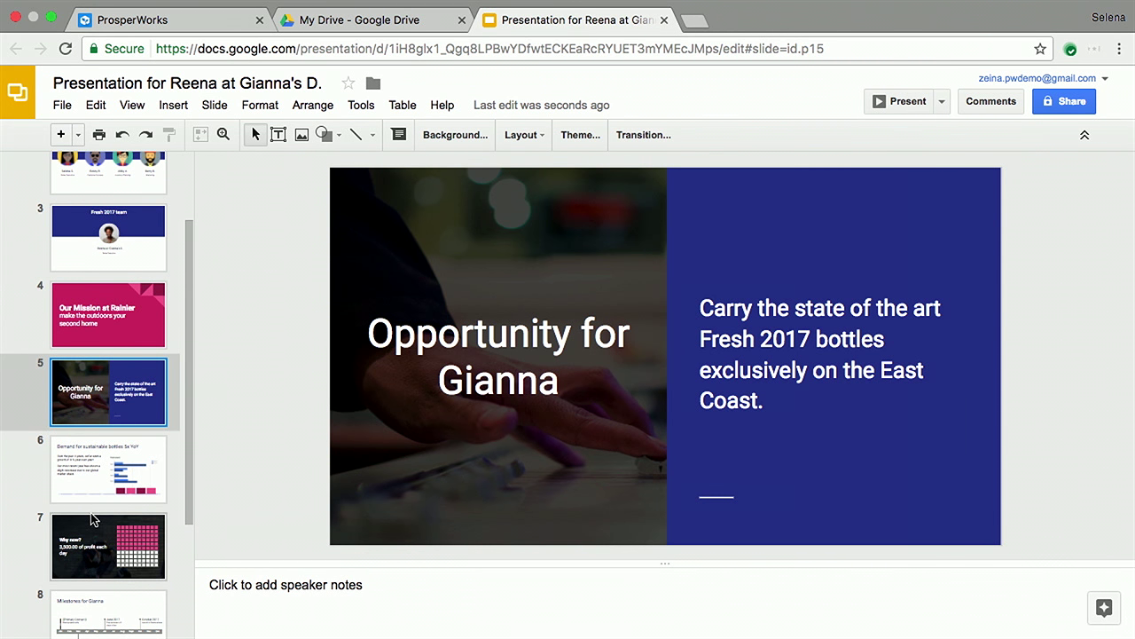
click(89, 543)
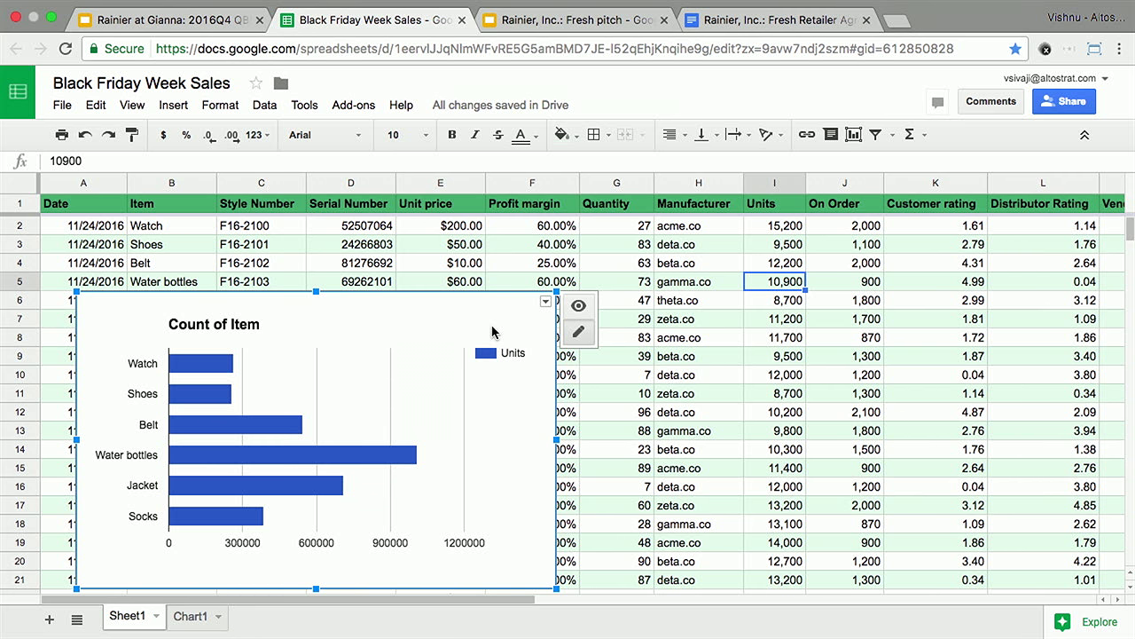
- Place the Count of Item chart as a linked chart on slide 2 of Rainier at Gianna: 2016Q4 QBR, enlarged in the slide's lower-right area
click(493, 332)
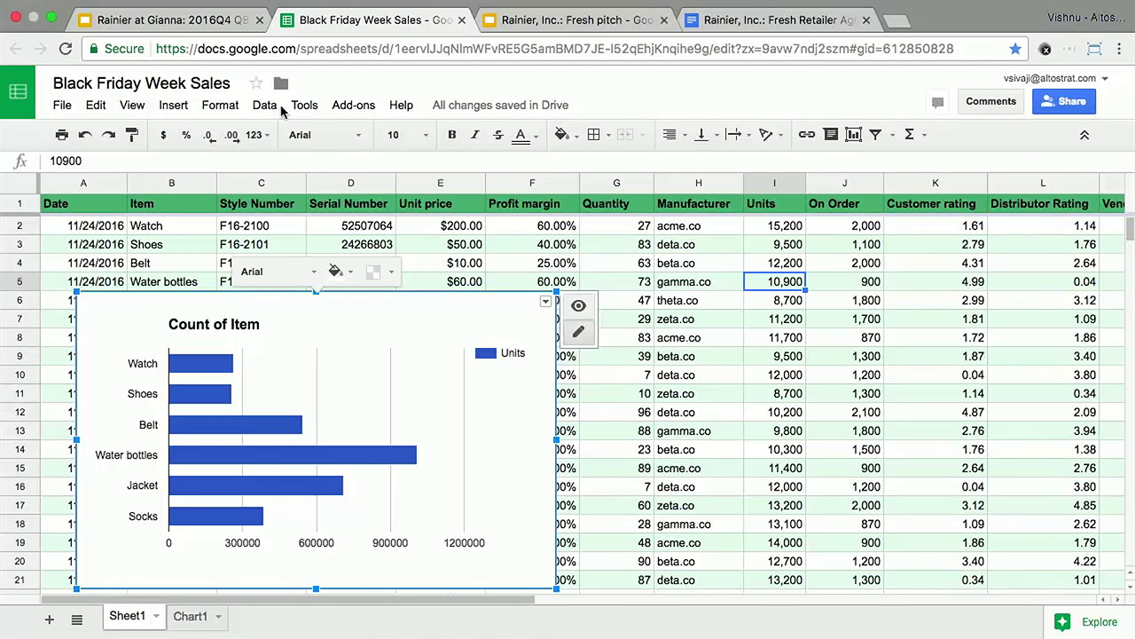
key(Escape)
click(201, 27)
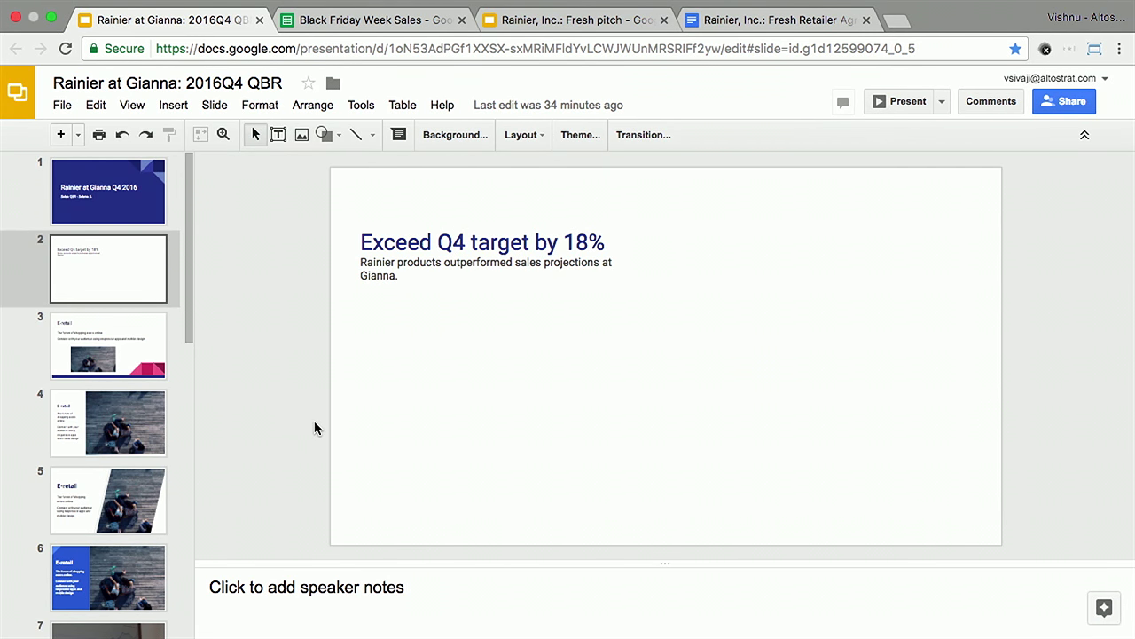
key(super+v)
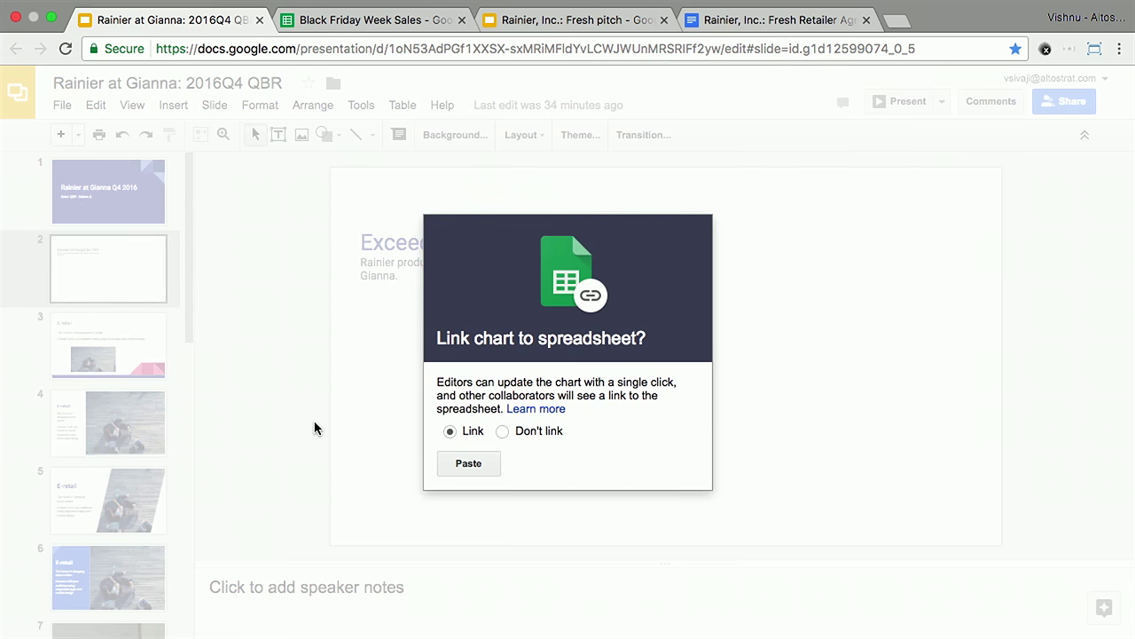
click(459, 464)
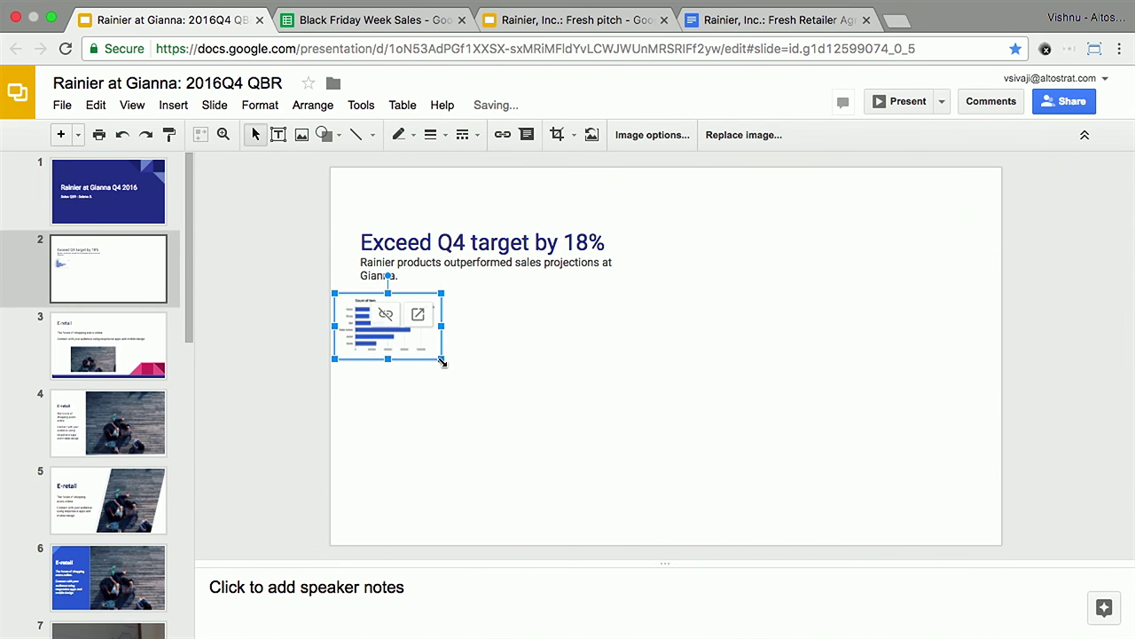
drag(441, 358, 669, 500)
drag(515, 353, 799, 339)
- In the Black Friday Week Sales spreadsheet, set the Units value for Water bottles in row 5 to 100,900
click(300, 32)
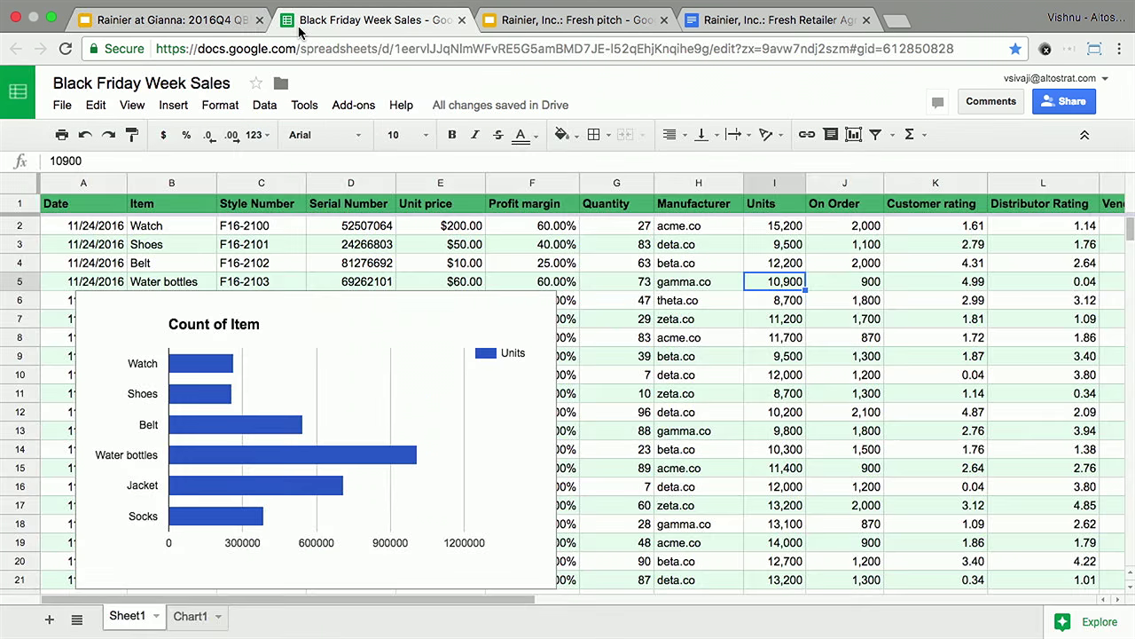
double_click(771, 284)
click(780, 282)
text(0)
key(Return)
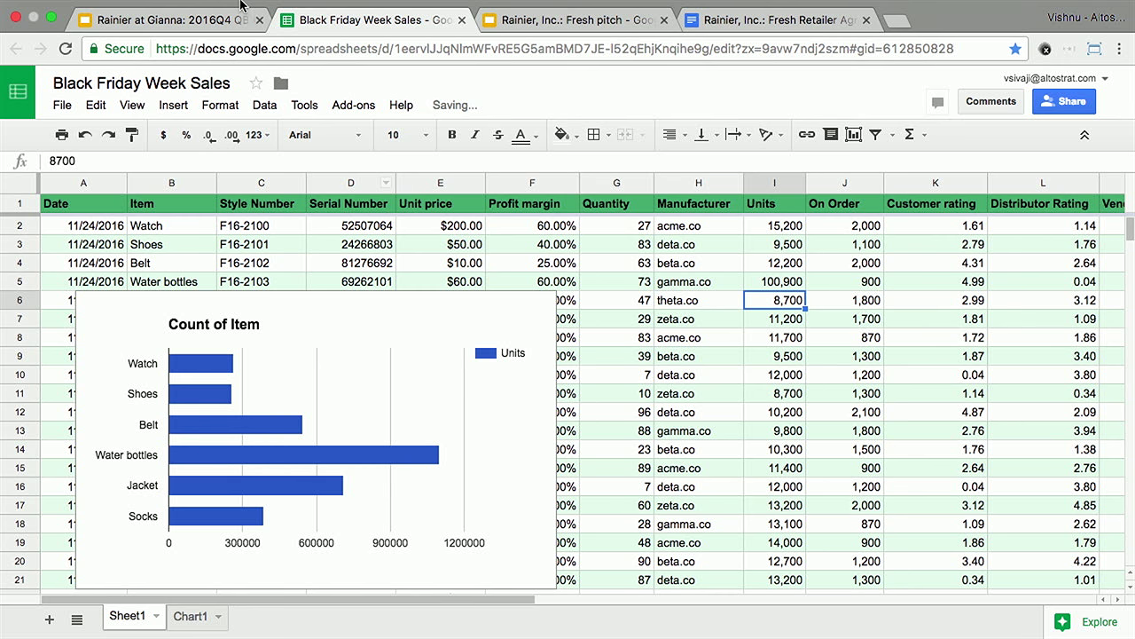
- Switch back to the Rainier at Gianna: 2016Q4 QBR presentation and update the linked Count of Item chart on slide 2
mouse_move(240, 5)
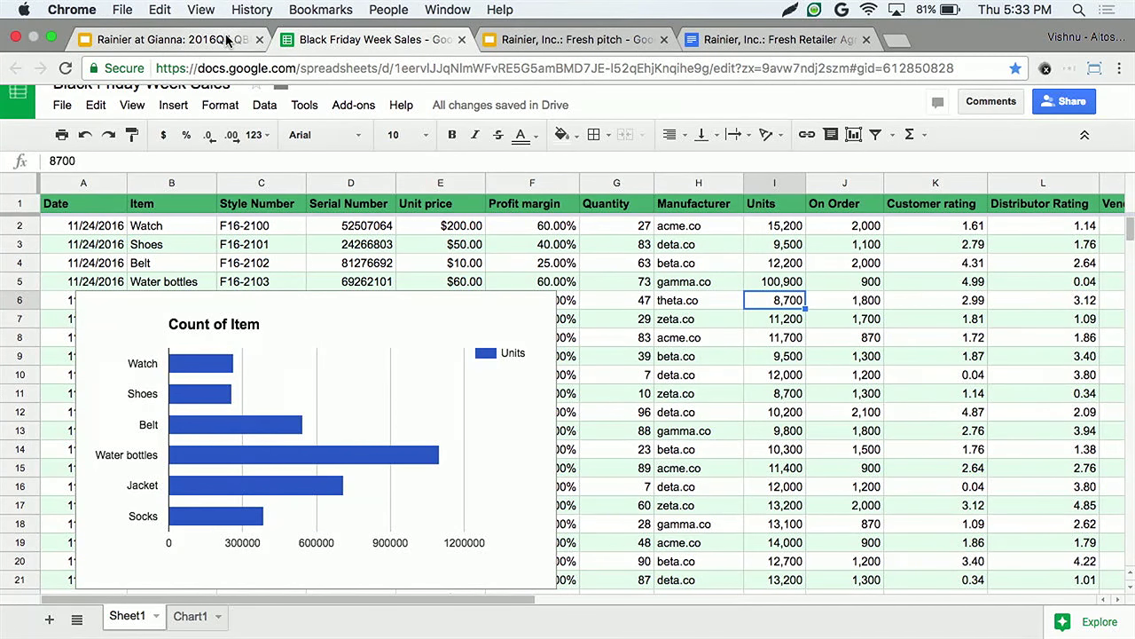
click(227, 40)
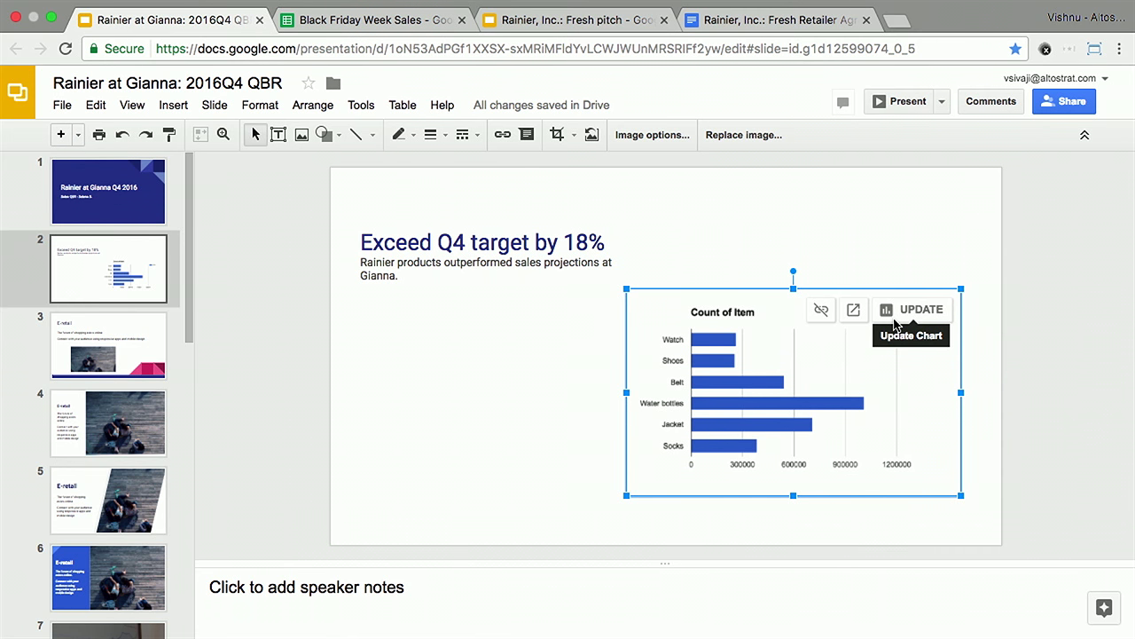
click(895, 321)
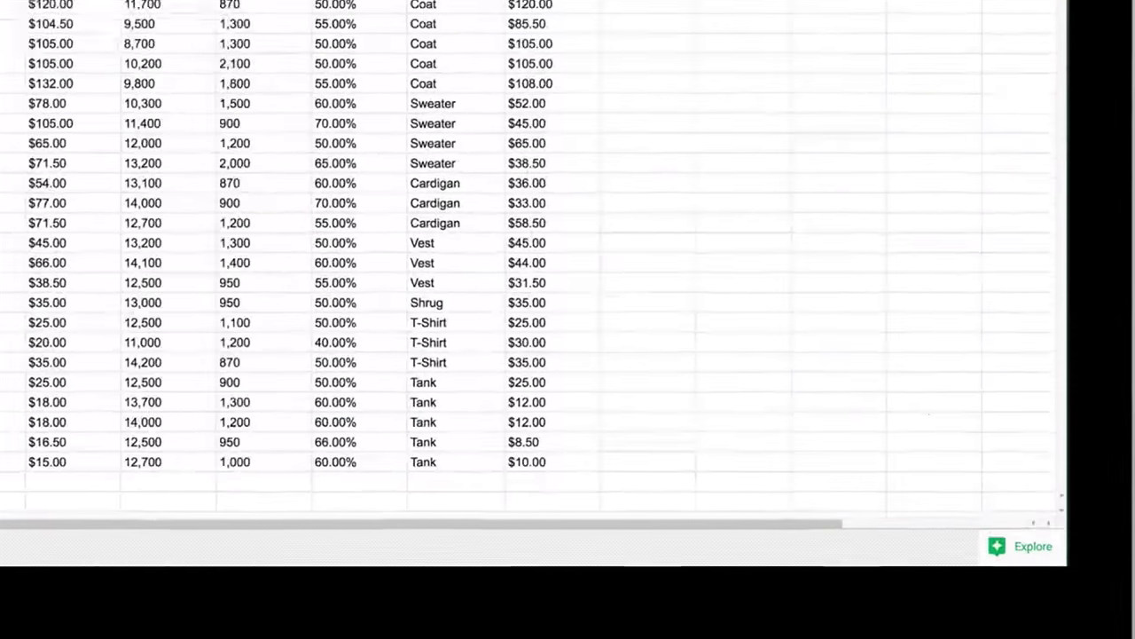
- Use Explore to apply the yellow alternating colors format to the garment data in A1:L32
click(1014, 539)
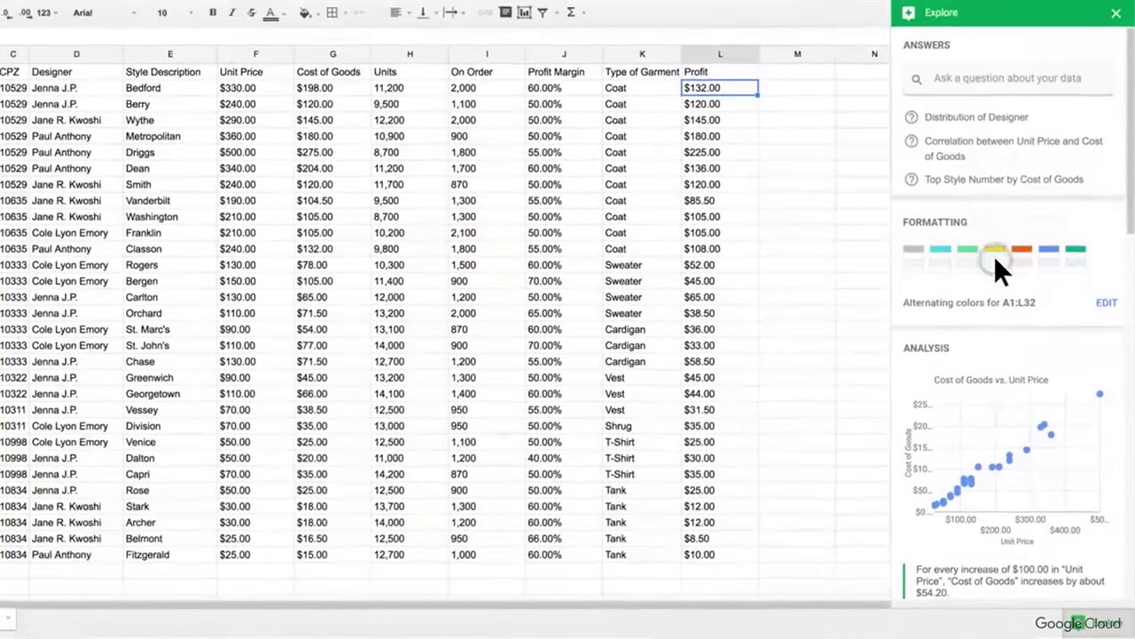
click(923, 122)
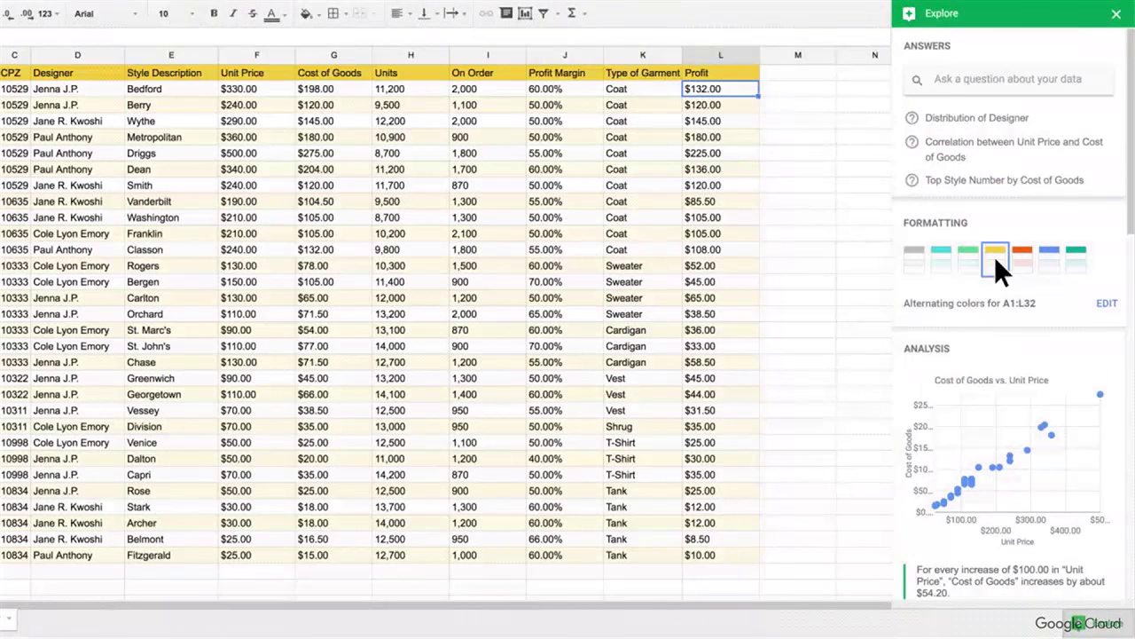
- Ask Explore "What is the average profit by type of garment" and show the formula behind the answer
click(970, 78)
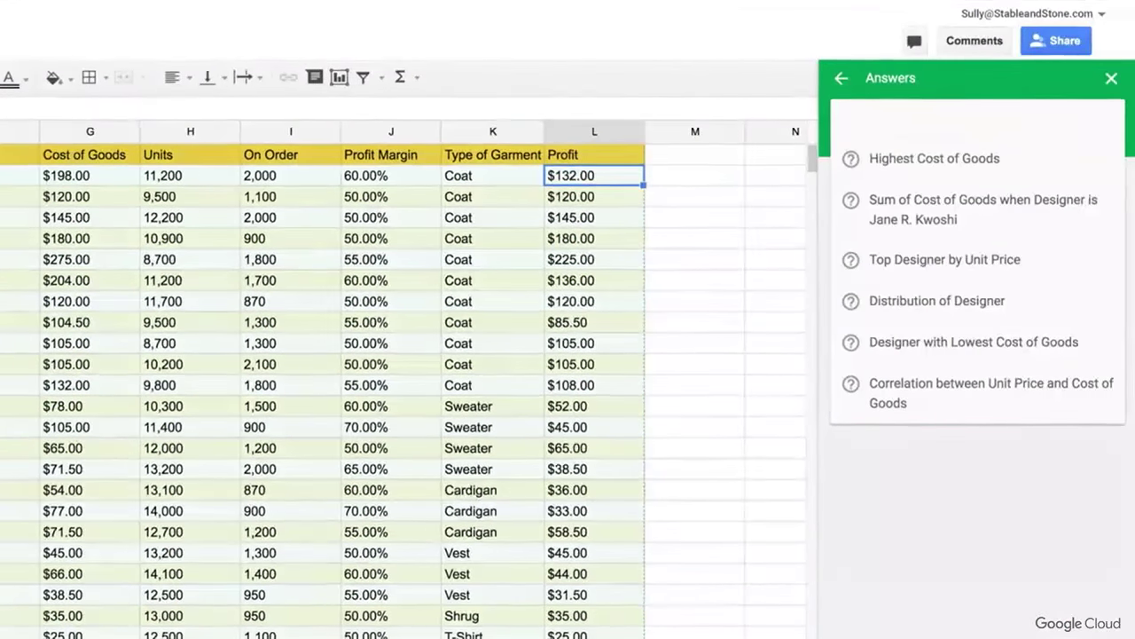
text(What is the average profit b)
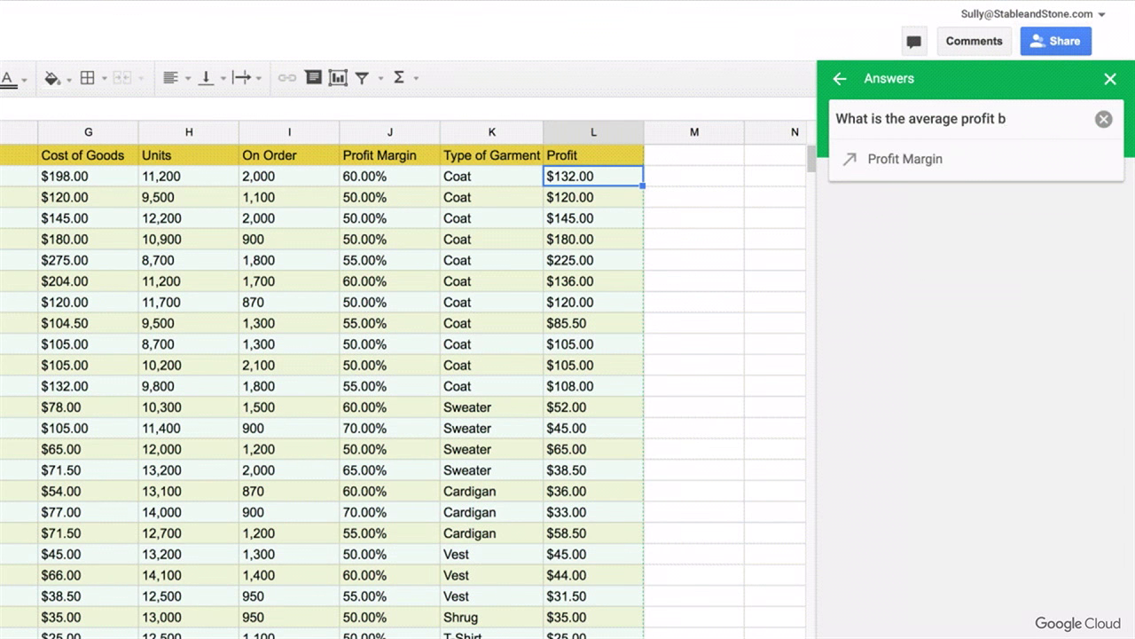
text(y type of g)
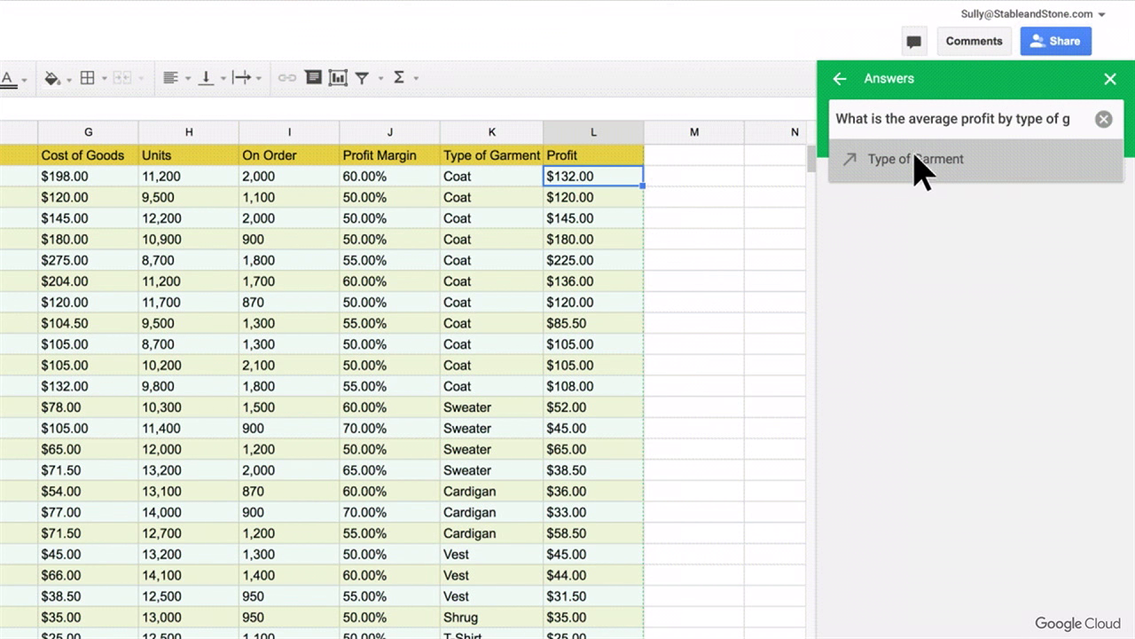
click(916, 165)
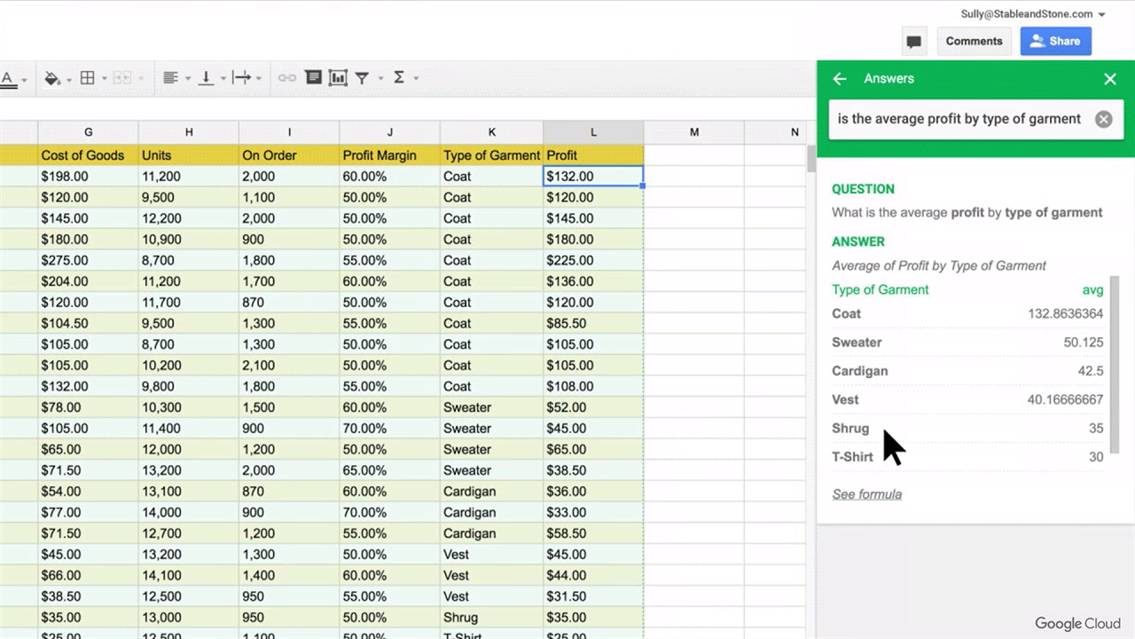
click(874, 495)
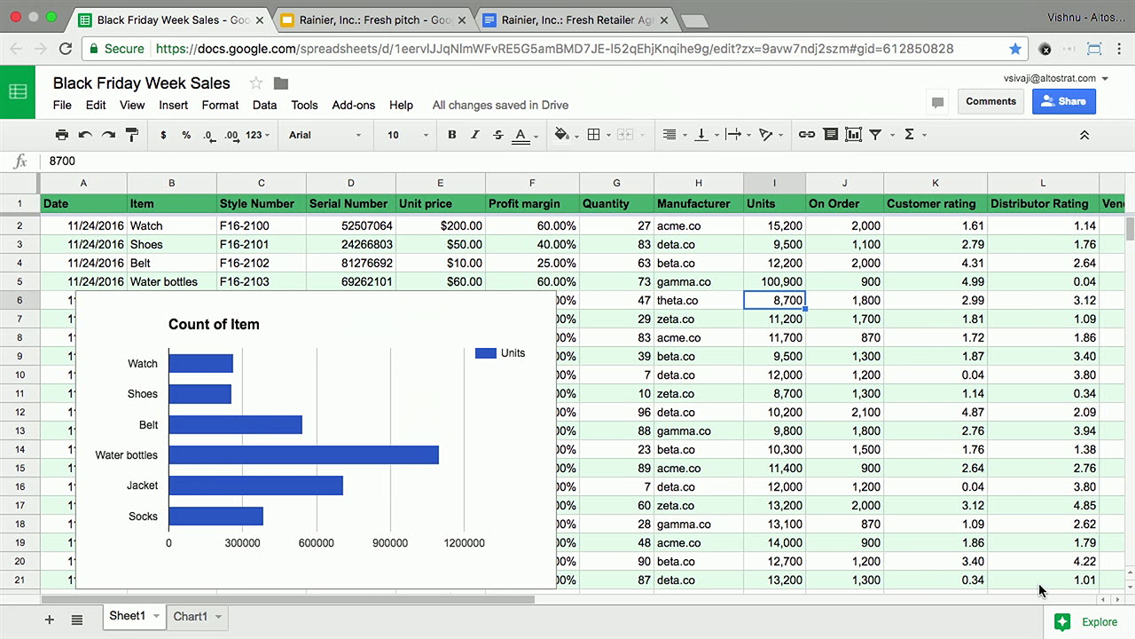
- In Black Friday Week Sales, ask Explore the suggested question Manufacturer with Lowest Customer rating and view its formula
click(1072, 626)
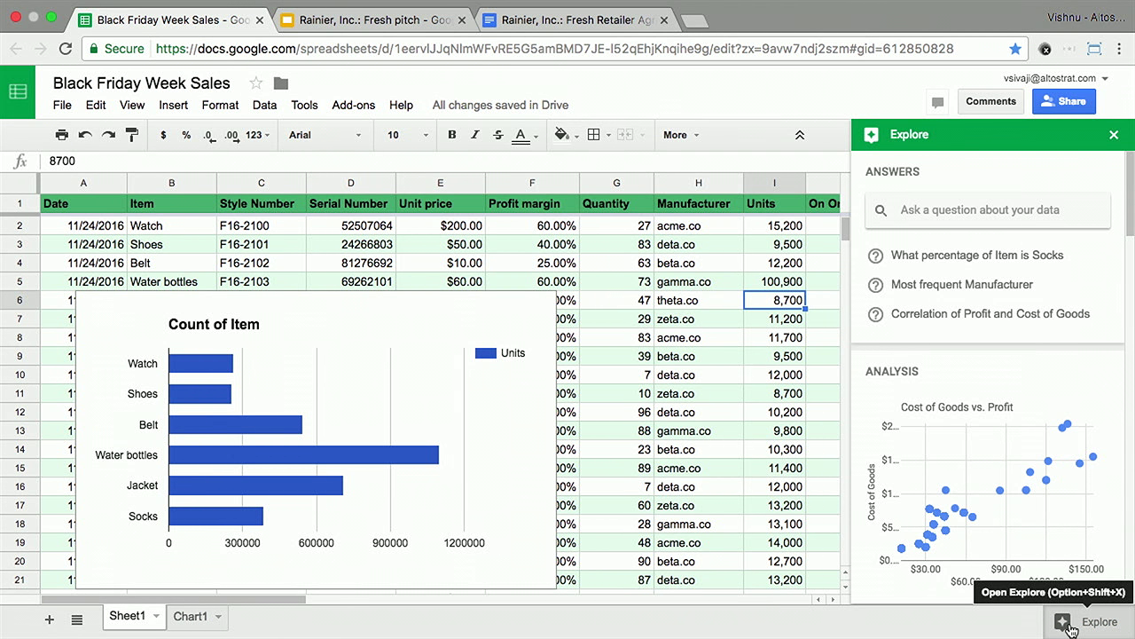
scroll(1004, 352, down, 2)
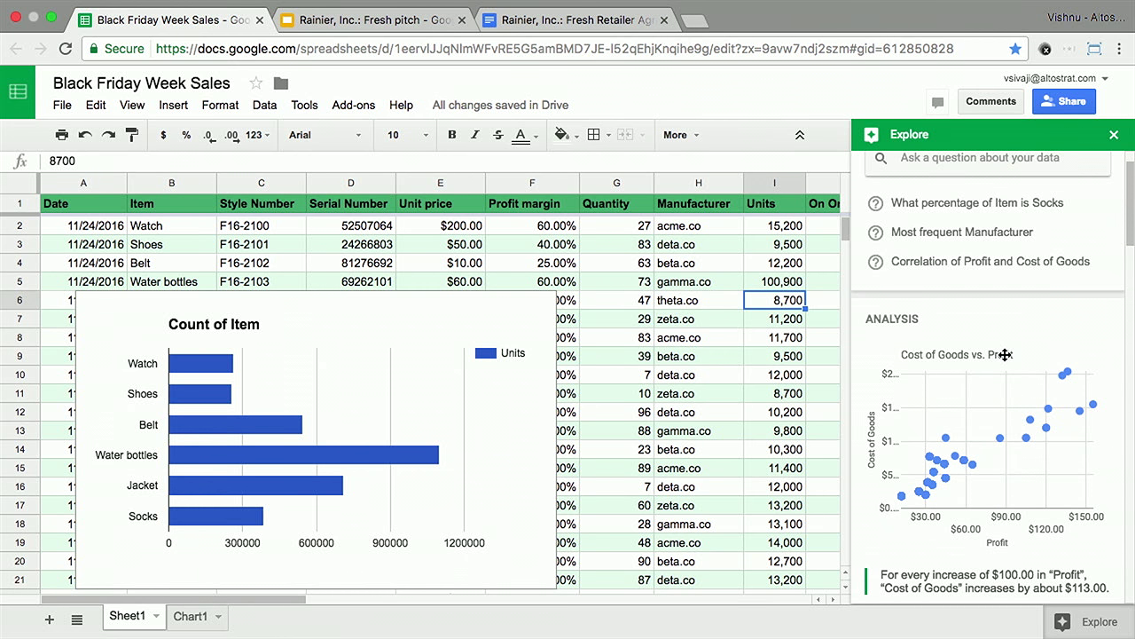
scroll(1003, 354, up, 2)
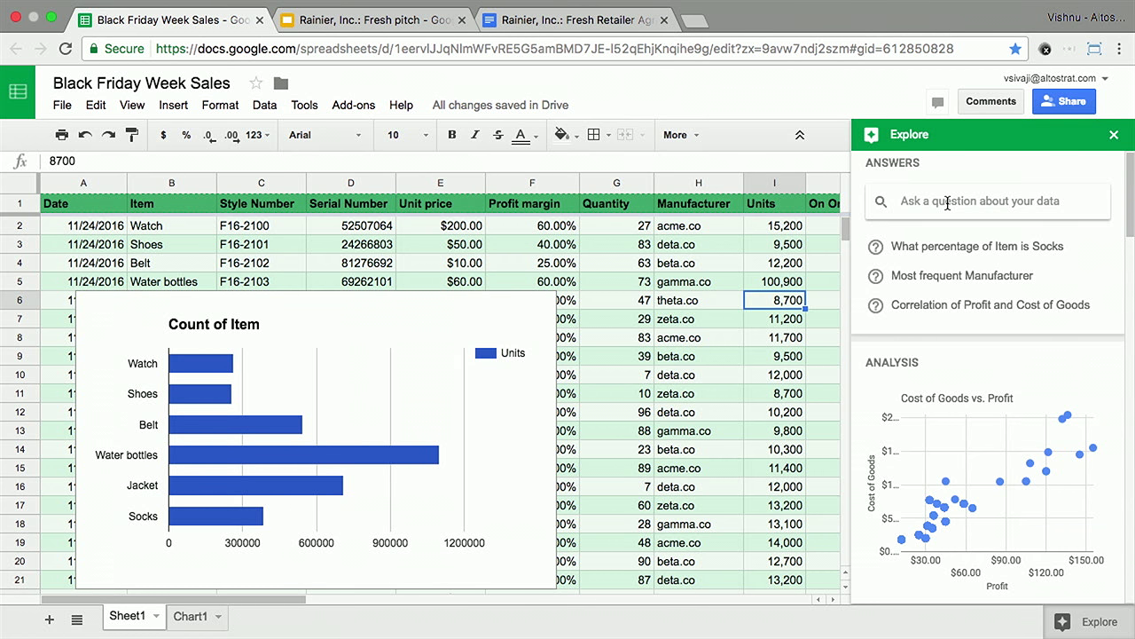
click(948, 202)
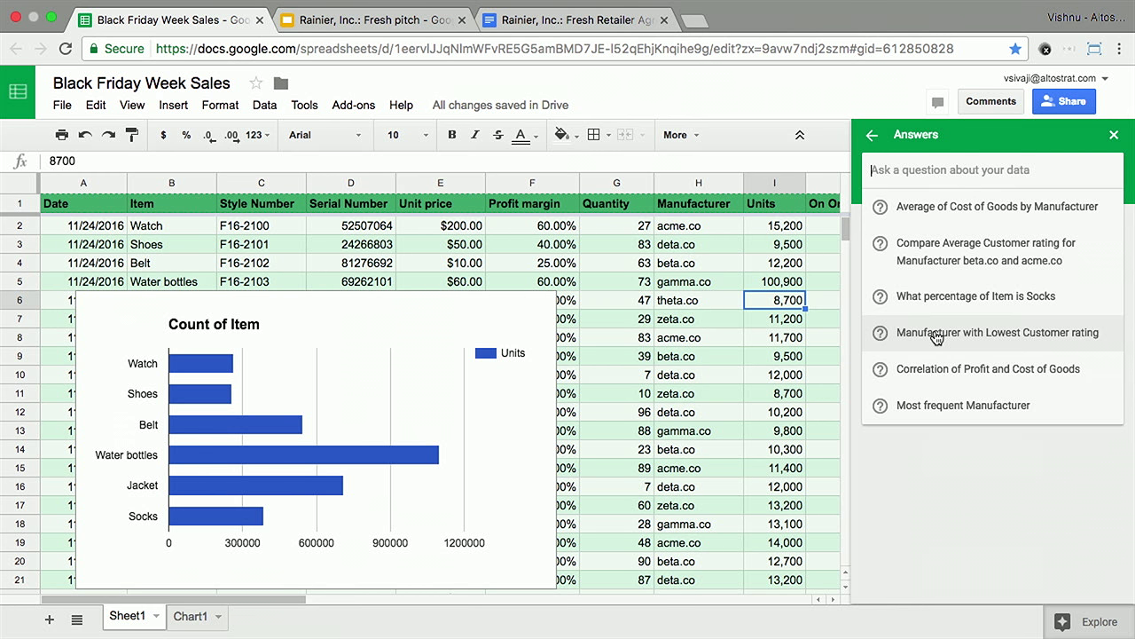
click(936, 333)
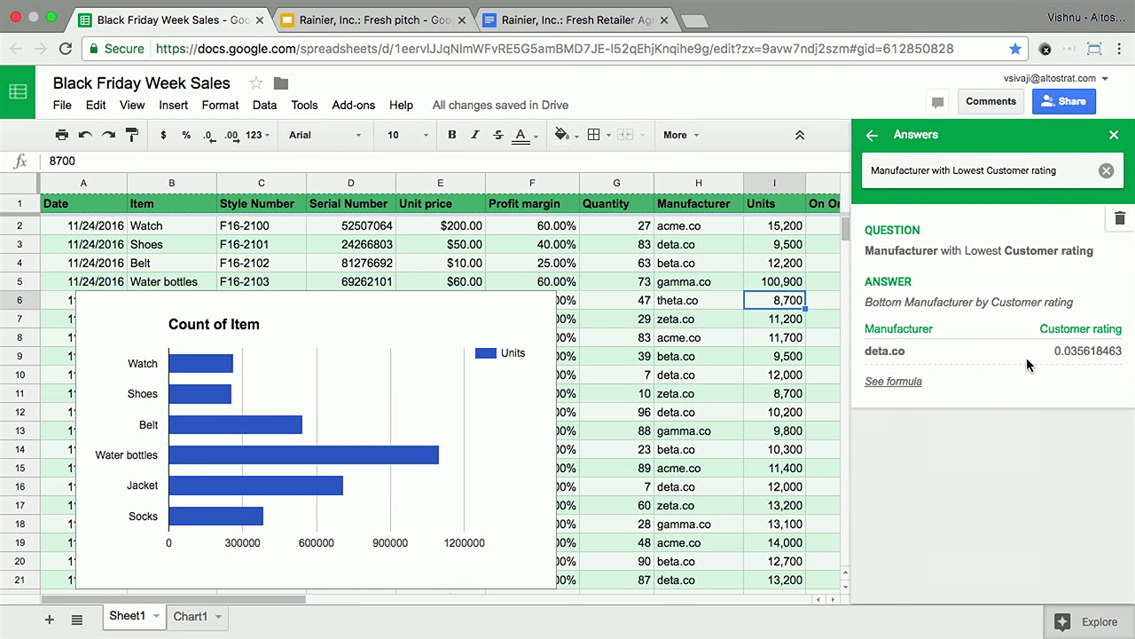
click(912, 384)
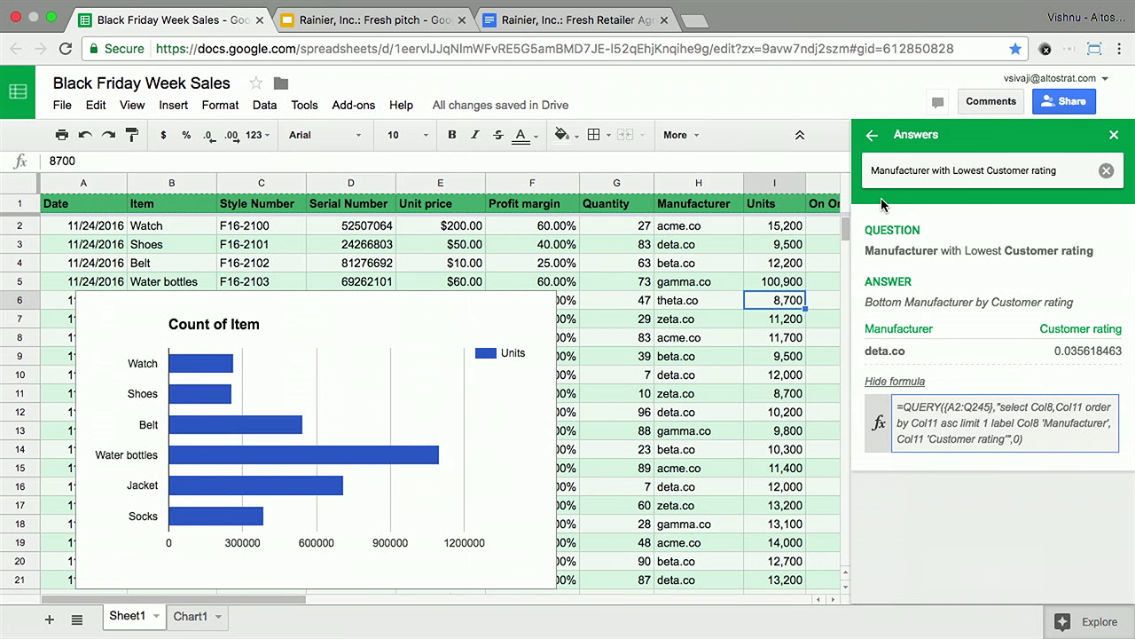
click(878, 138)
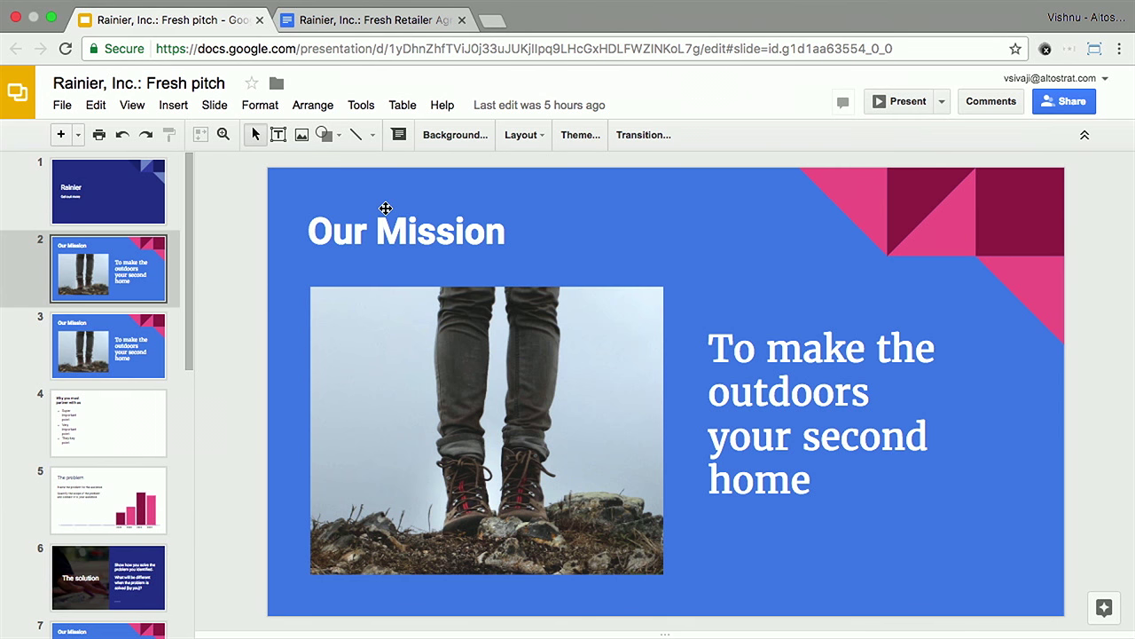
- Fill the Our Mission title box on slide 2 of Rainier, Inc.: Fresh pitch with gray
click(438, 217)
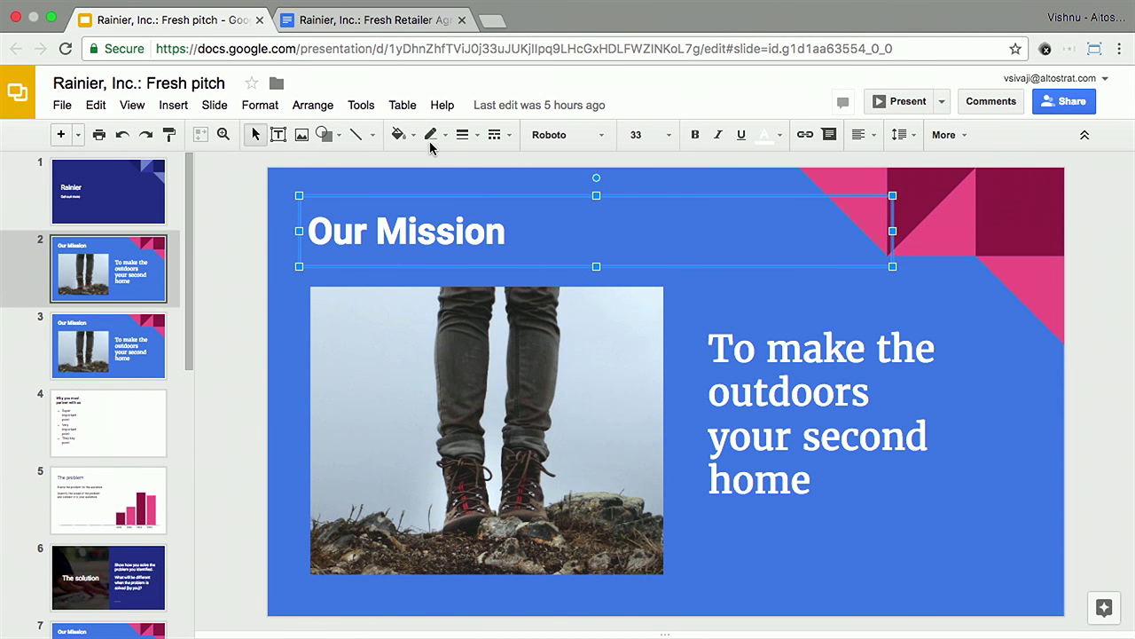
click(399, 134)
click(471, 222)
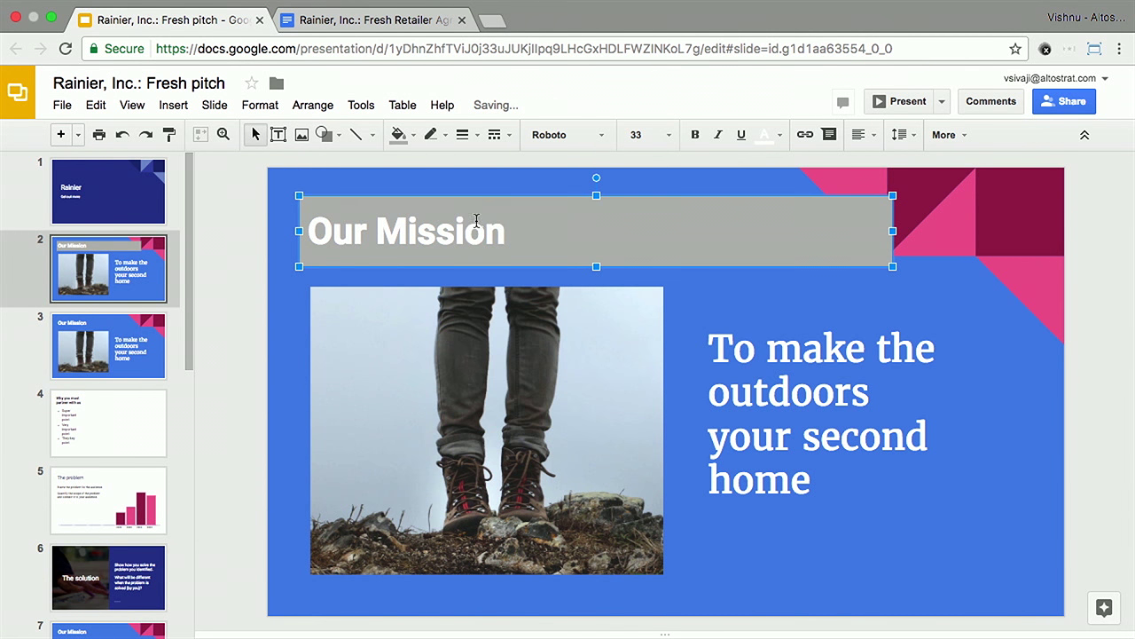
click(571, 183)
- Give the "To make the outdoors your second home" text box on slide 2 a dark orange border
click(802, 346)
click(767, 285)
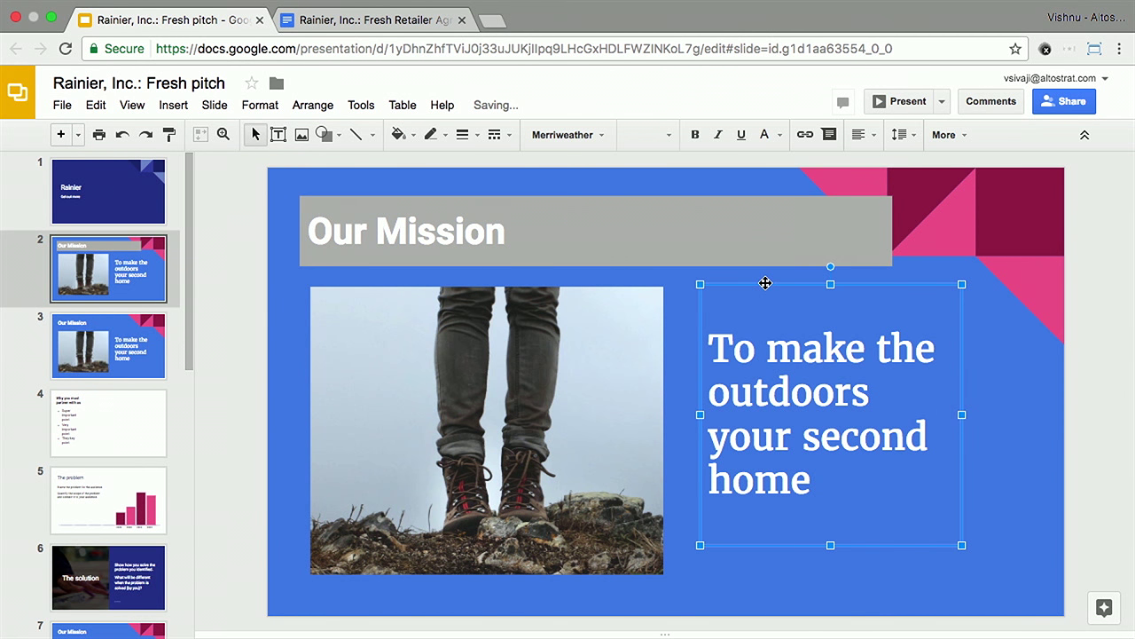
click(431, 134)
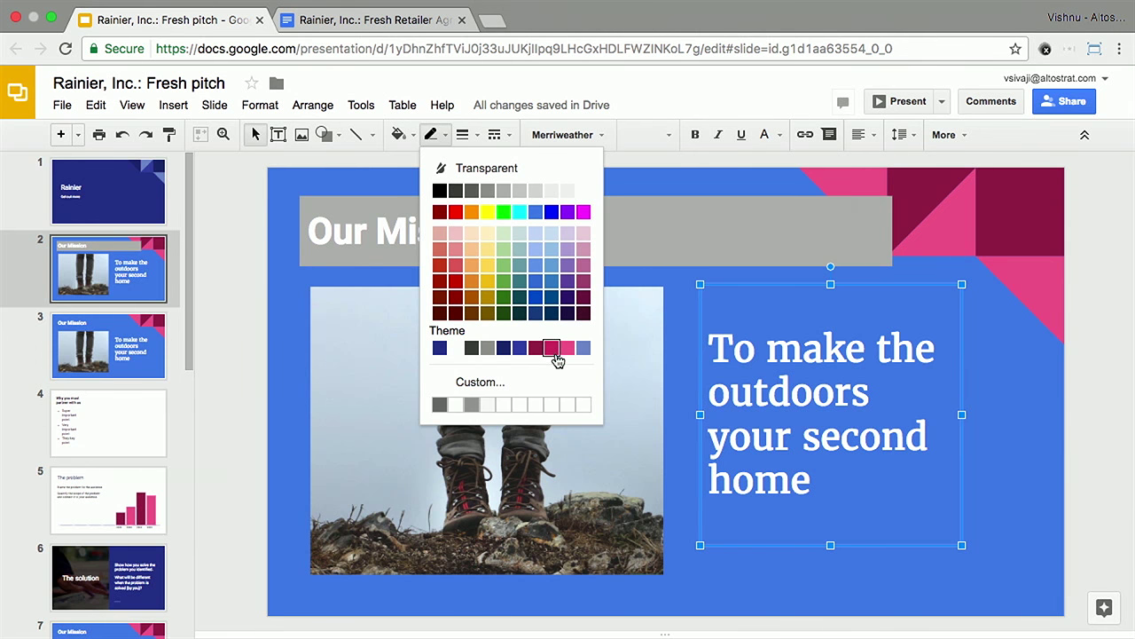
click(472, 284)
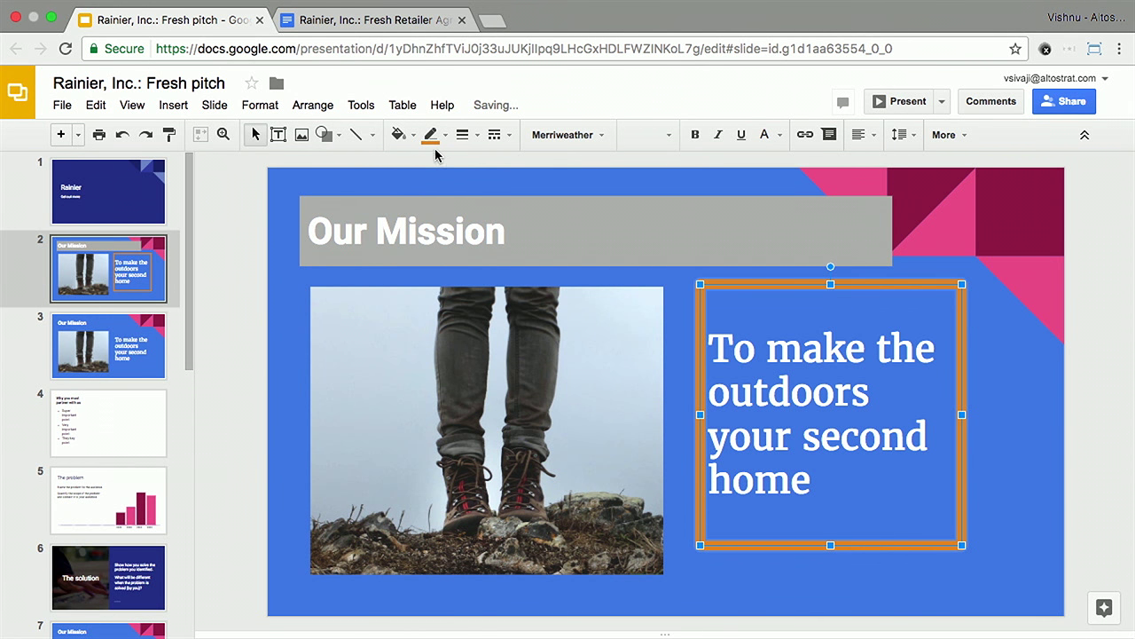
click(1023, 321)
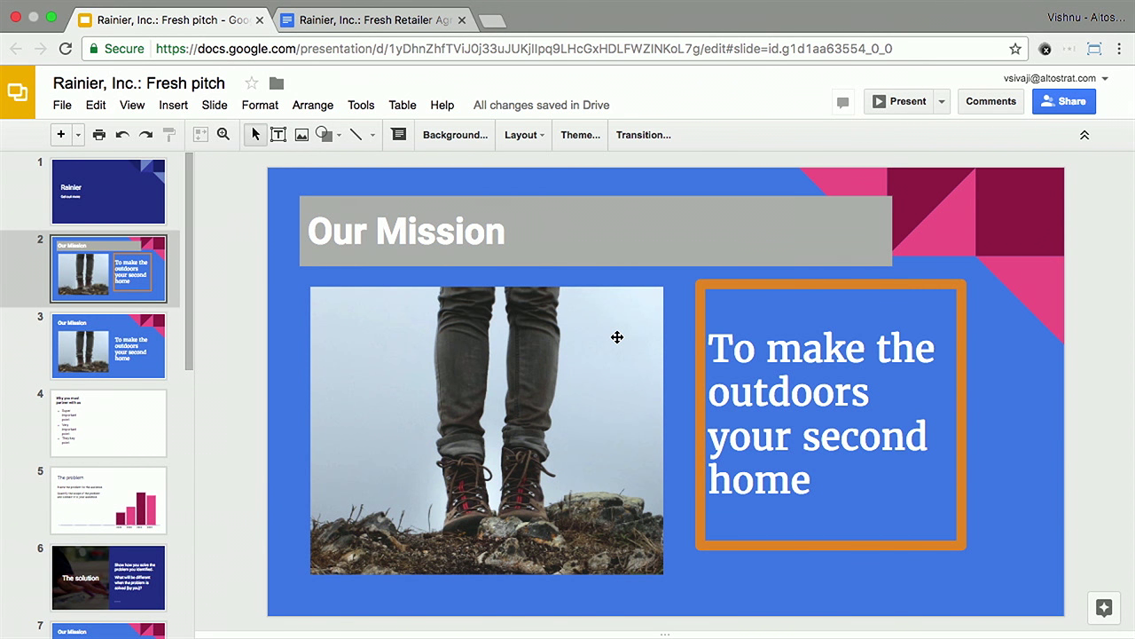
- Recolor the hiking boots image on slide 2 with the pink Light 7 option and close the image options
click(477, 438)
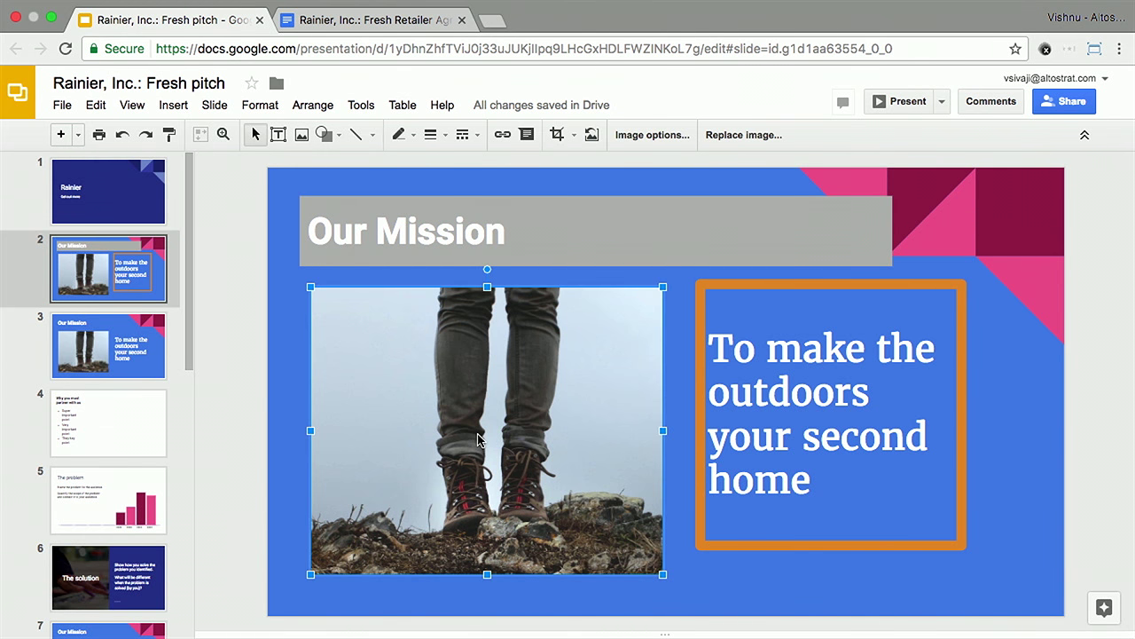
click(647, 134)
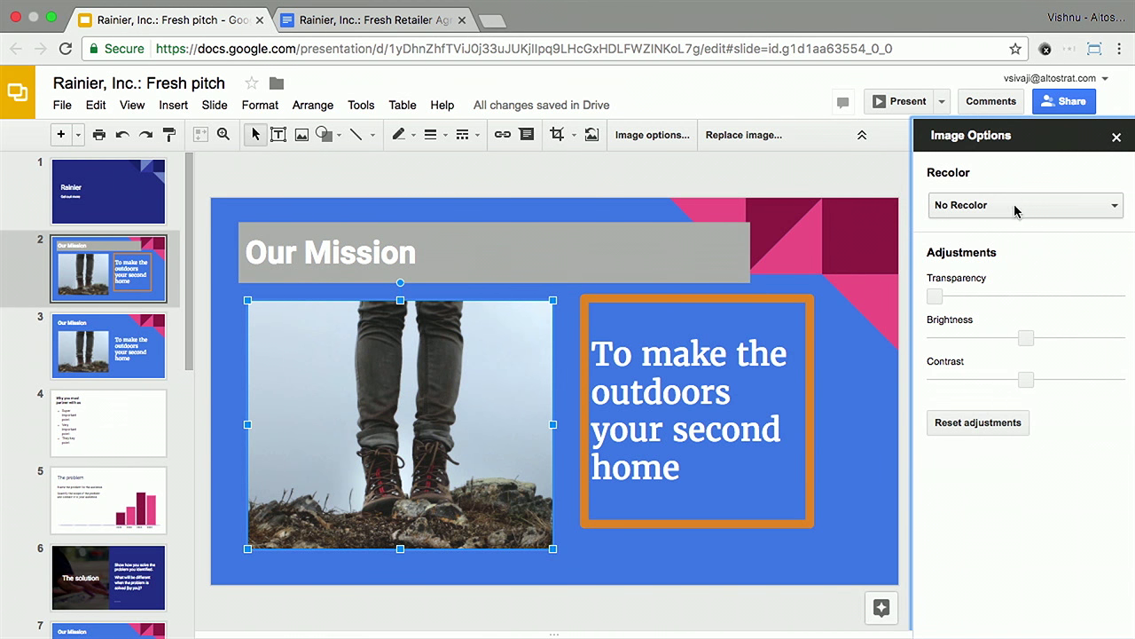
click(1016, 205)
click(945, 423)
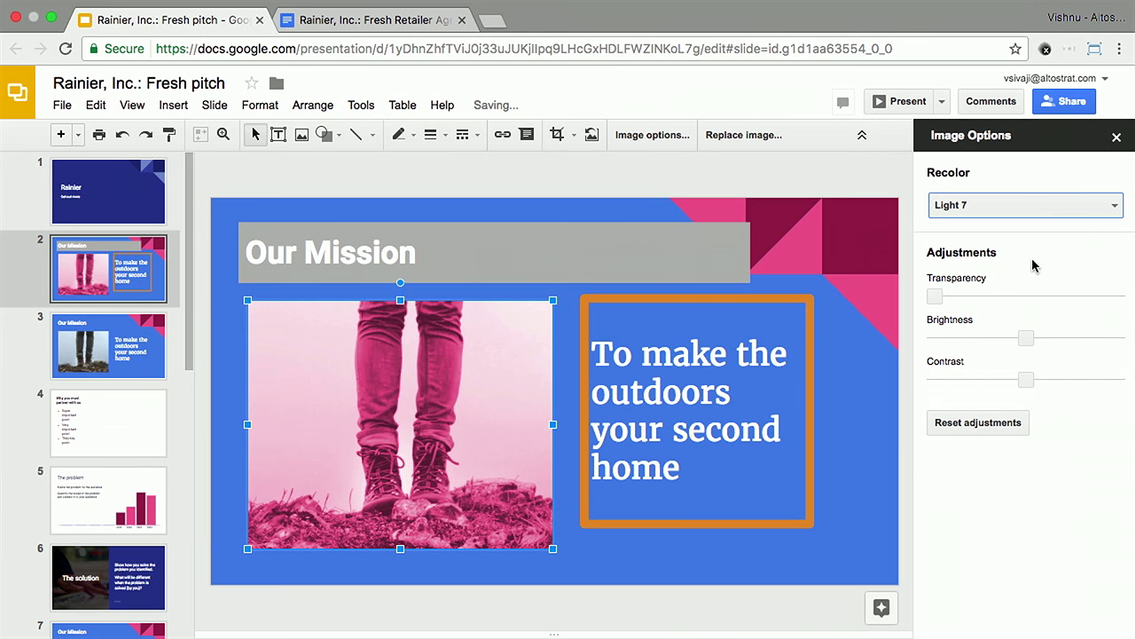
click(1117, 136)
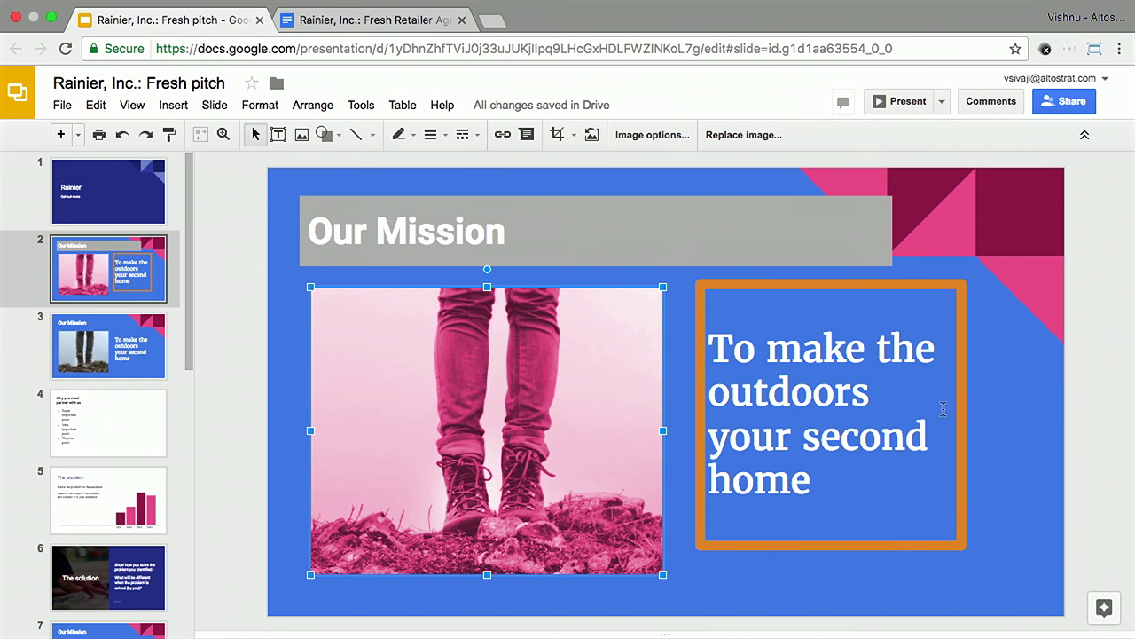
click(1007, 448)
- Apply to slide 3 the Explore layout with a full-slide boots photo and a translucent white text box
click(142, 367)
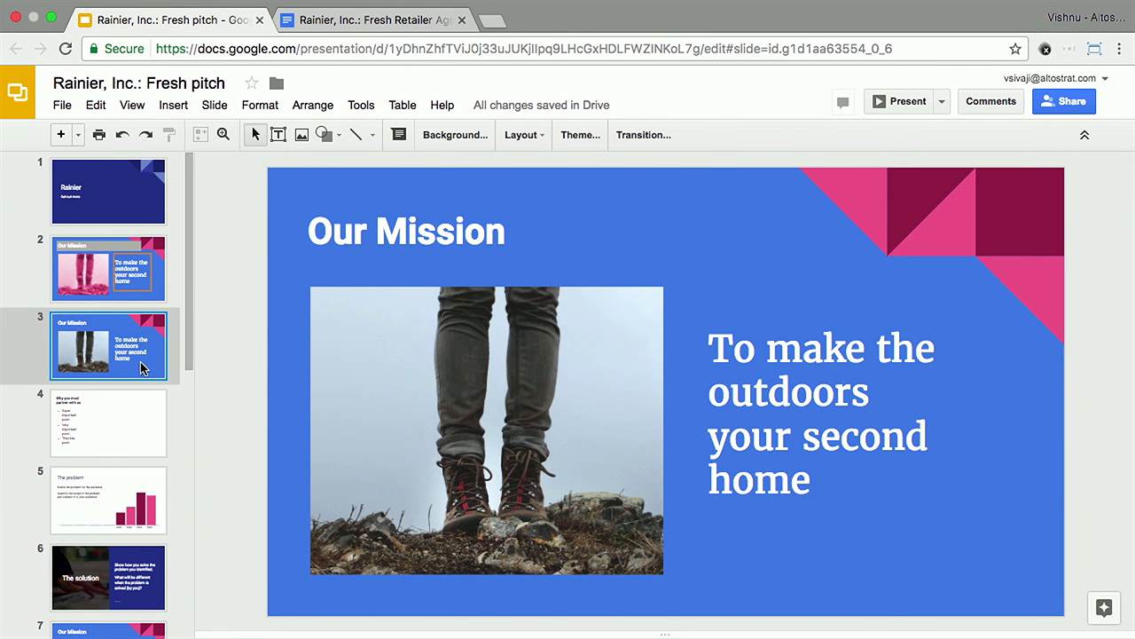
click(1103, 607)
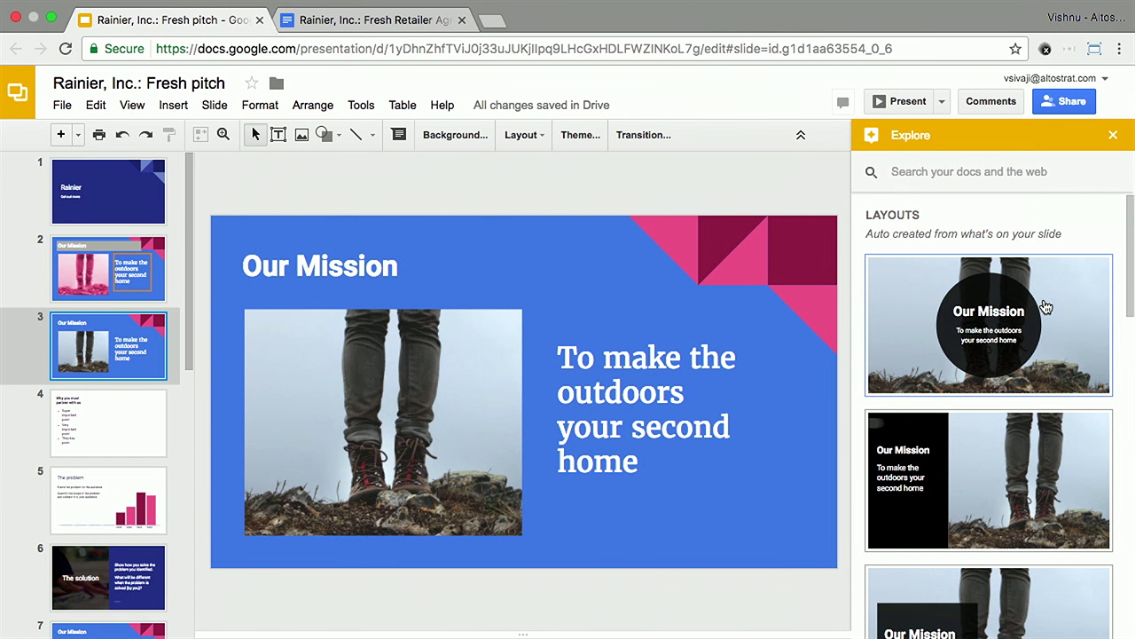
scroll(1047, 306, down, 1)
scroll(1047, 306, down, 5)
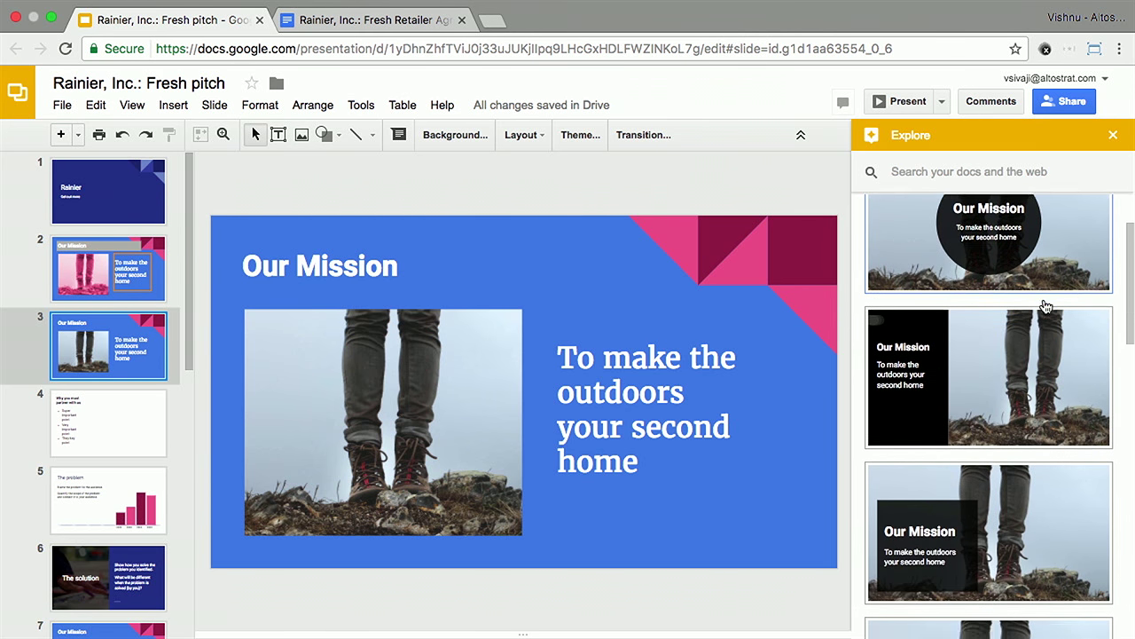
scroll(1046, 306, down, 3)
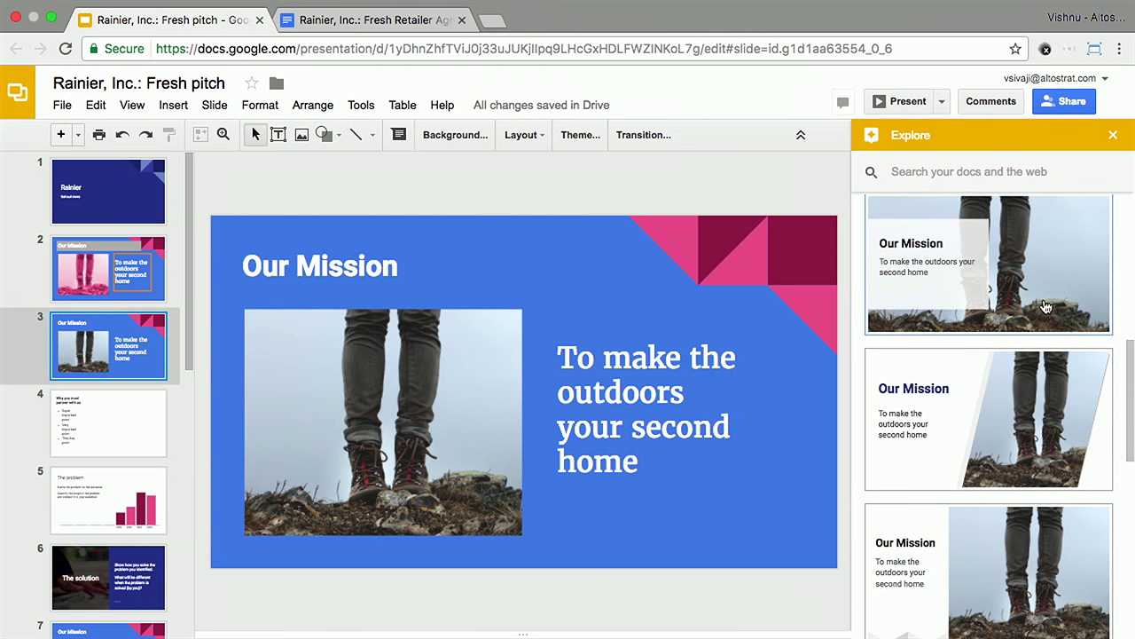
click(1009, 304)
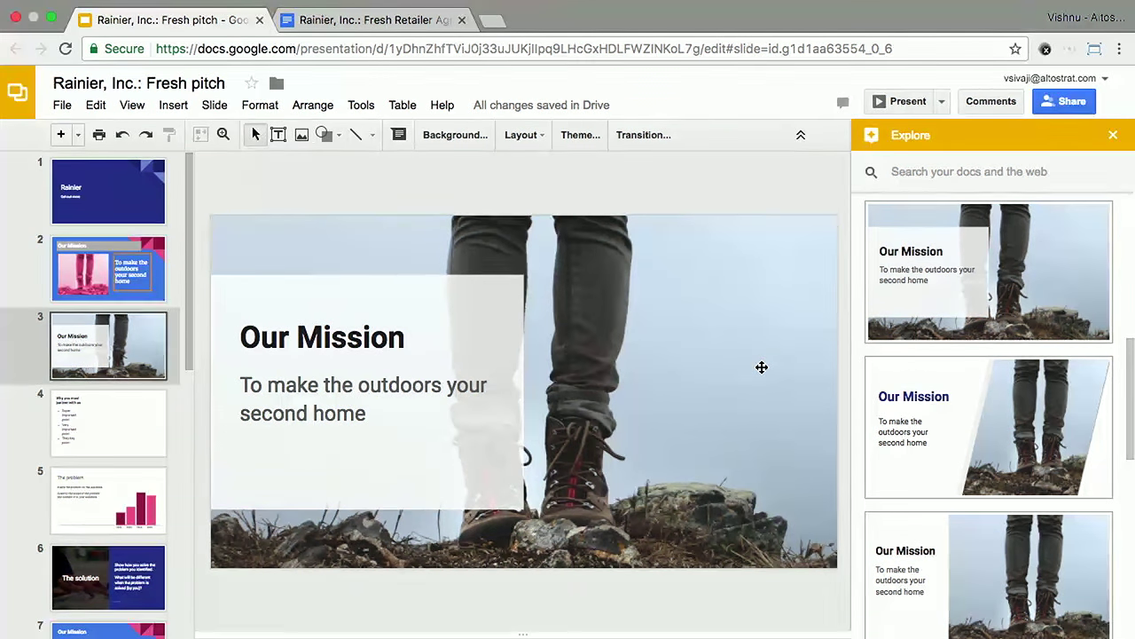
- Apply to slide 3 the Explore layout with a full-slide boots photo and a translucent black text rectangle
scroll(895, 520, down, 5)
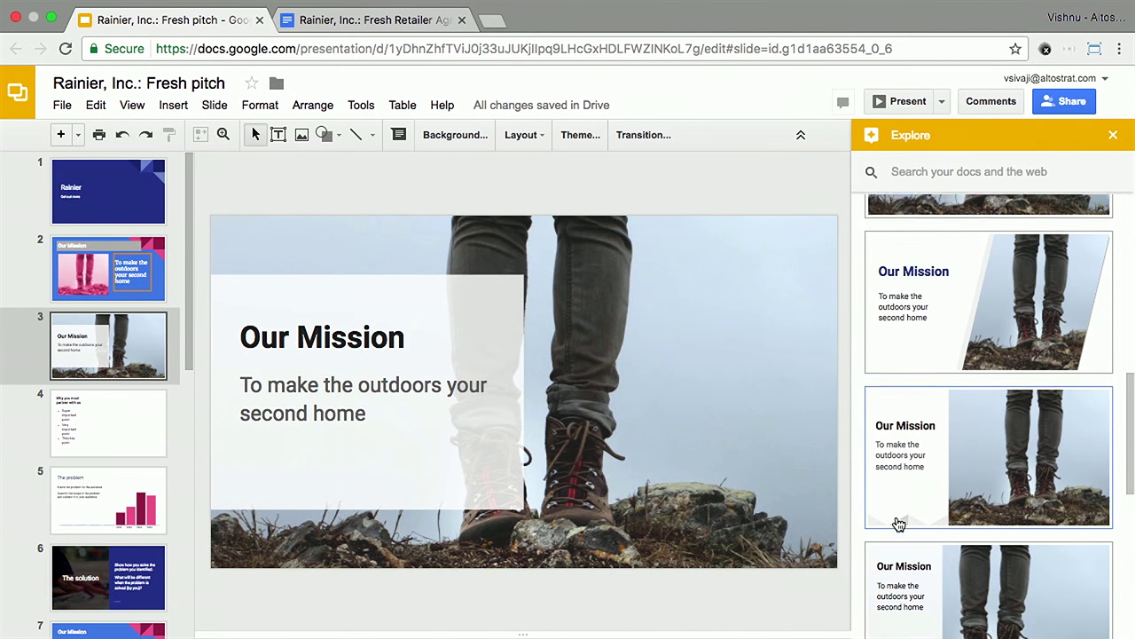
scroll(896, 522, down, 5)
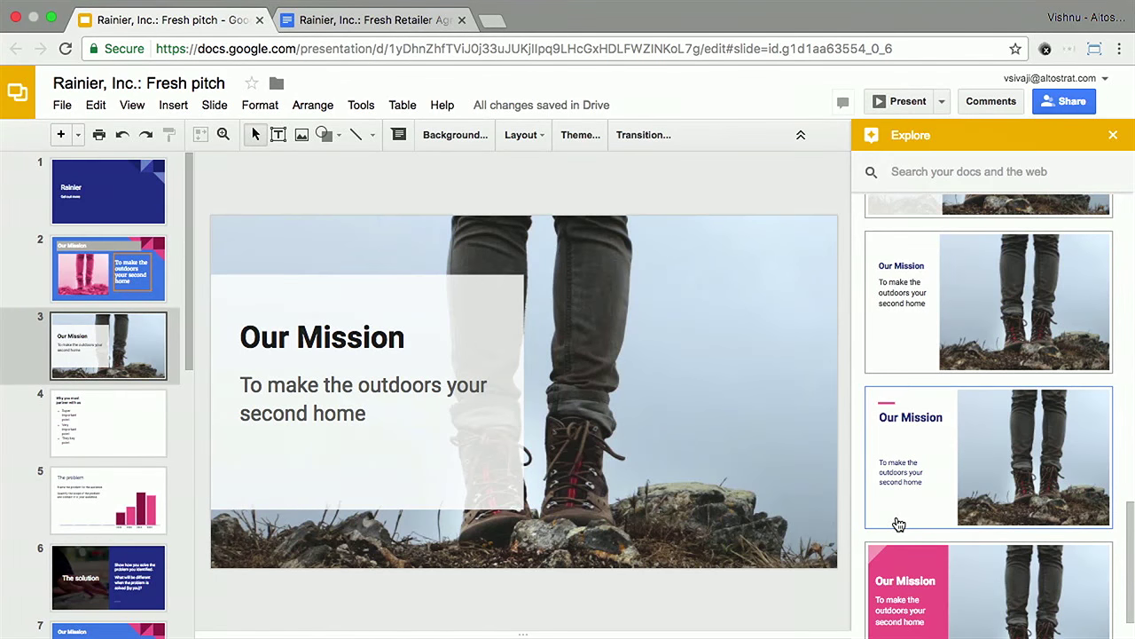
scroll(907, 448, down, 1)
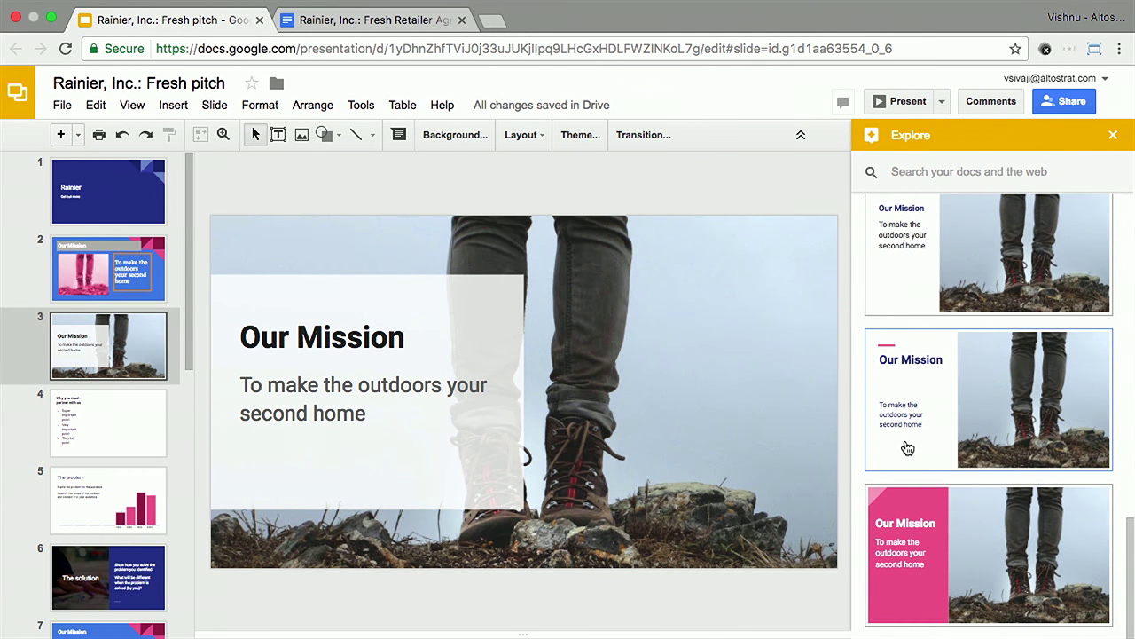
scroll(907, 448, down, 8)
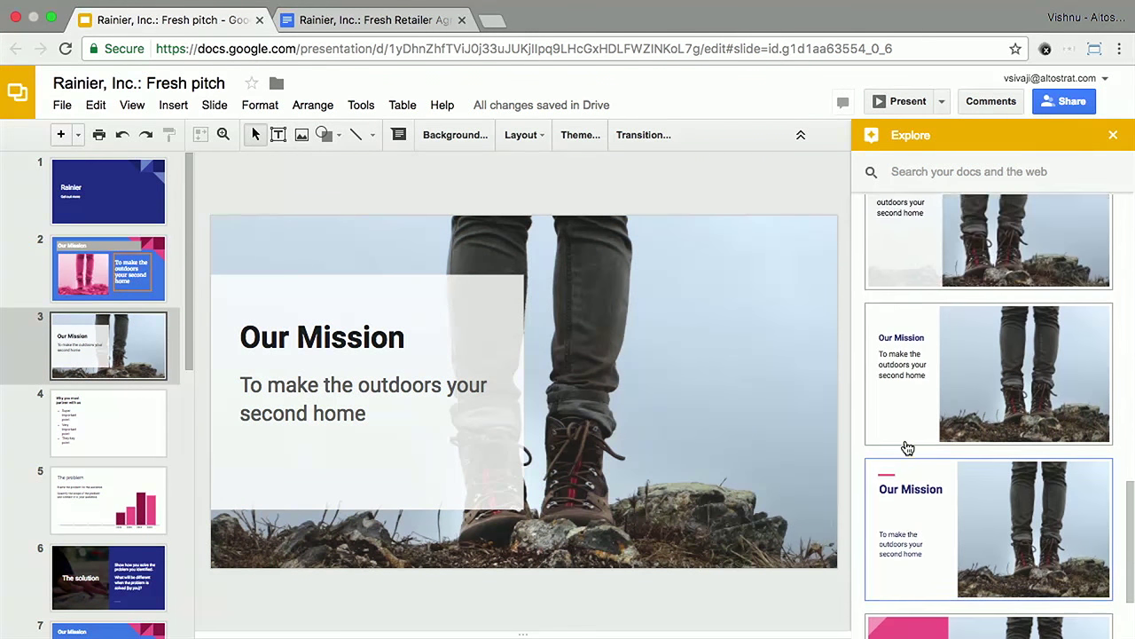
scroll(907, 448, up, 1)
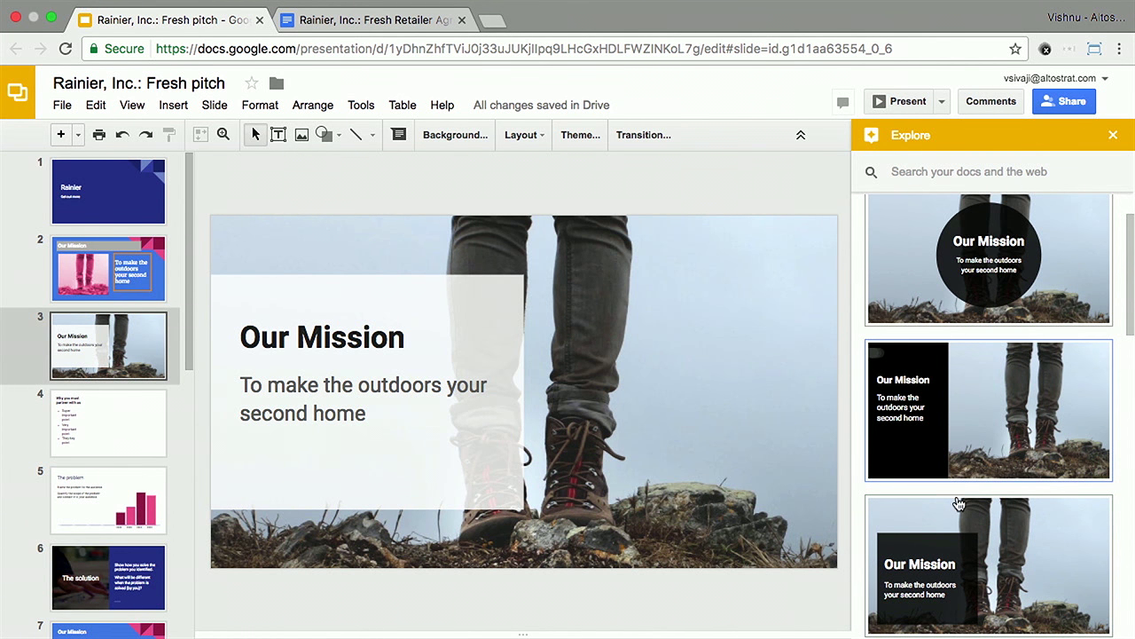
click(993, 559)
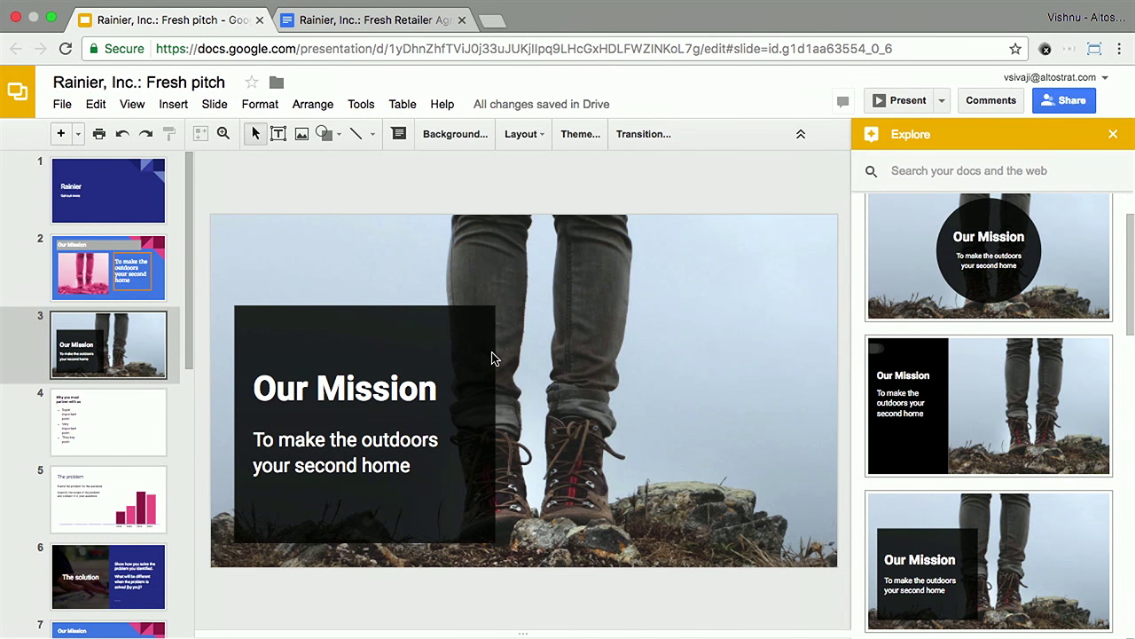
- Try the Explore layout with a centered black text circle on slide 3, and apply the one with a slanted boots photo beside a navy title
scroll(1001, 285, up, 1)
click(1001, 286)
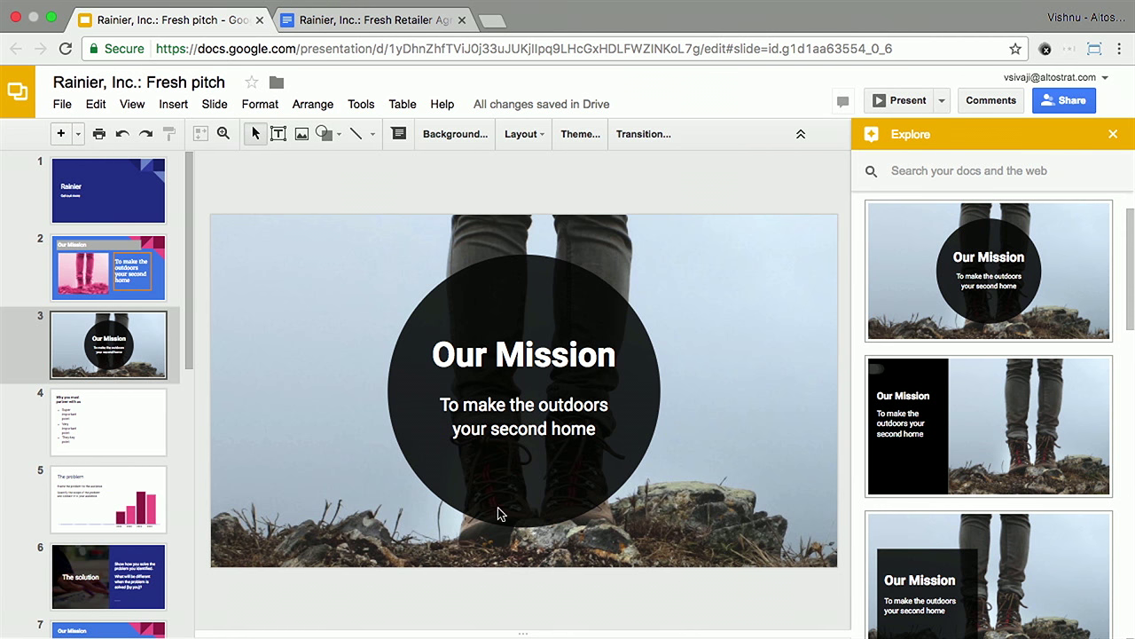
click(516, 370)
click(524, 413)
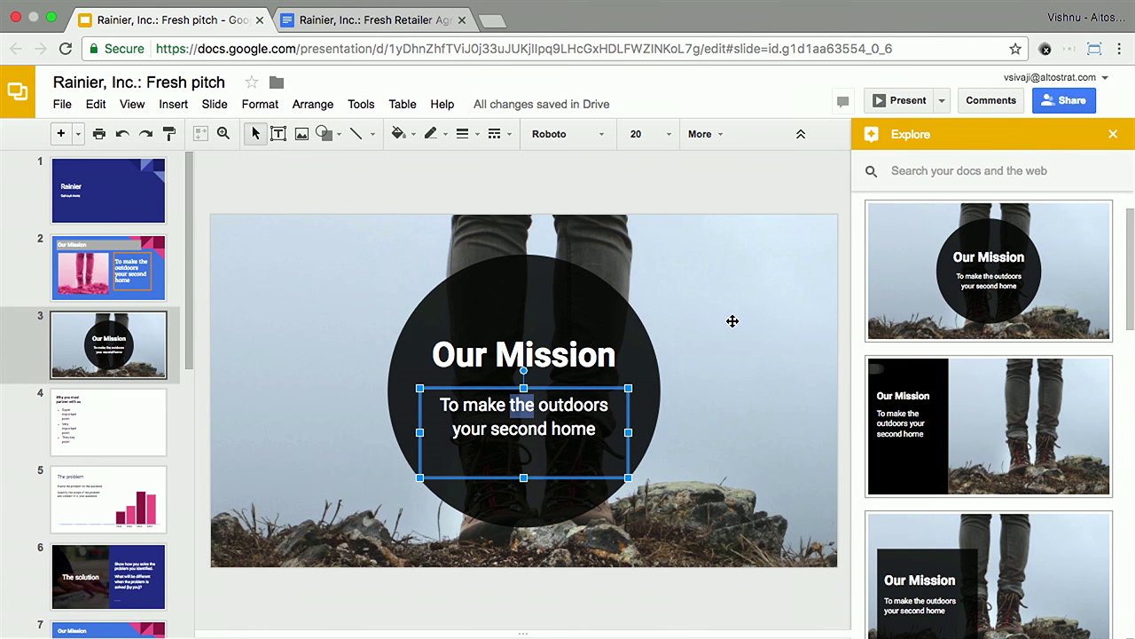
click(704, 323)
scroll(888, 319, down, 5)
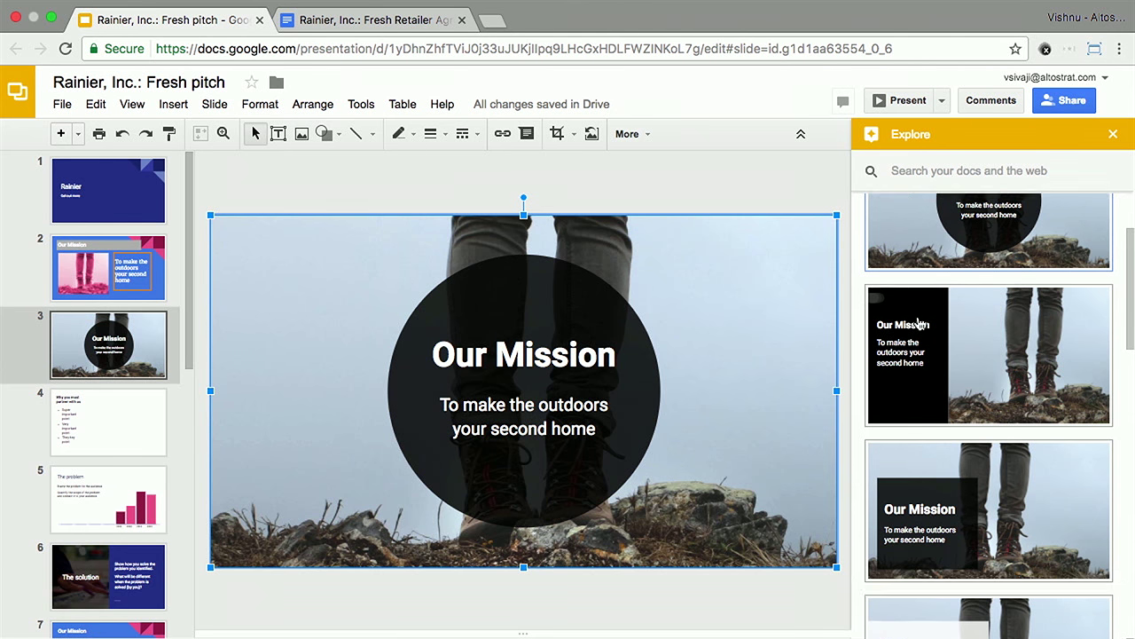
click(956, 435)
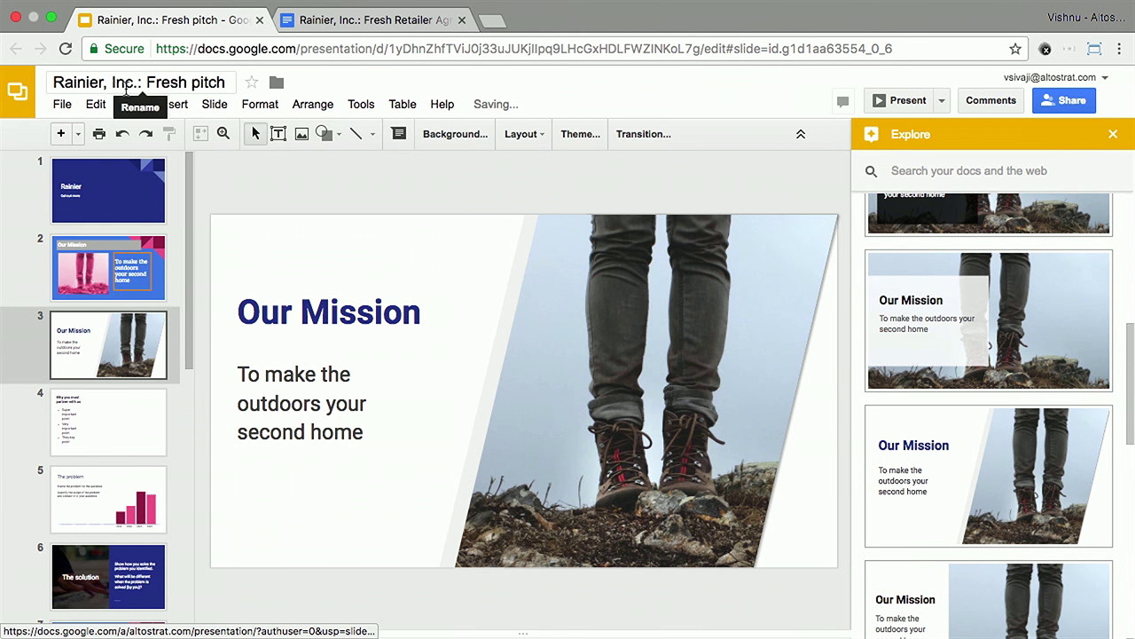
- Search Google images for "dog hike", insert the photo of the brown dog by the waterfall on slide 3, and shrink it
click(175, 103)
click(204, 180)
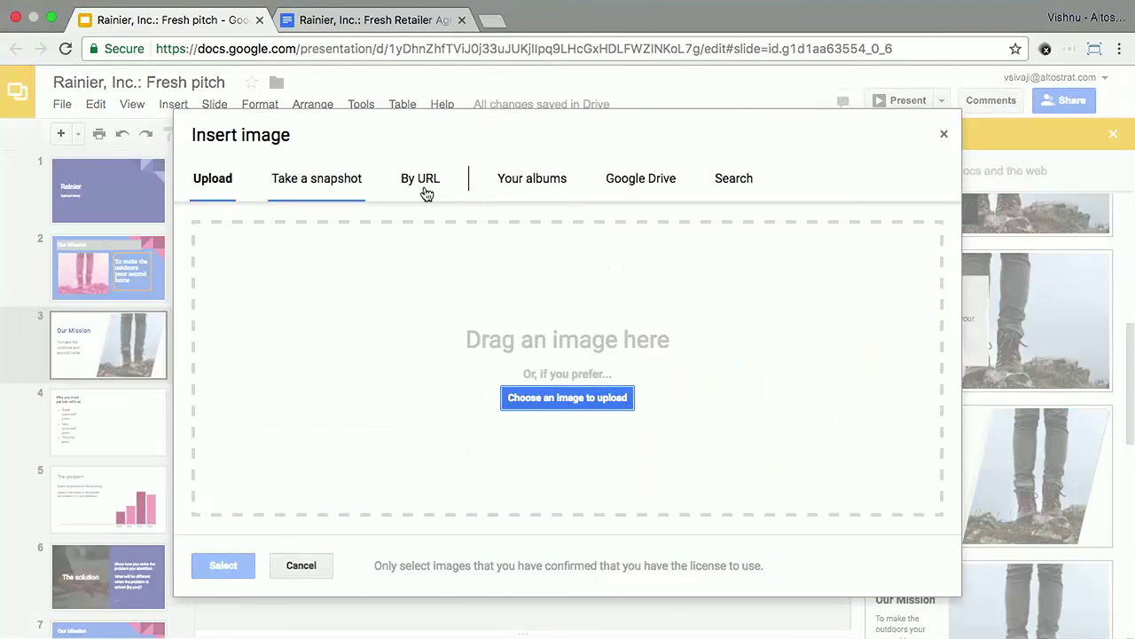
click(753, 188)
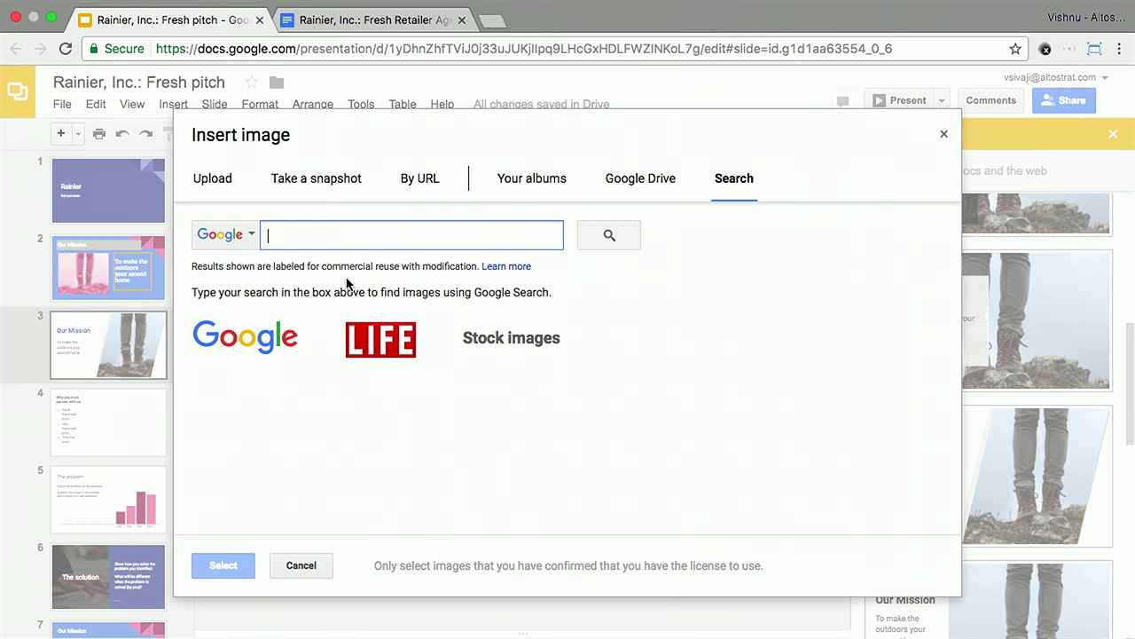
text(dog hike)
key(Return)
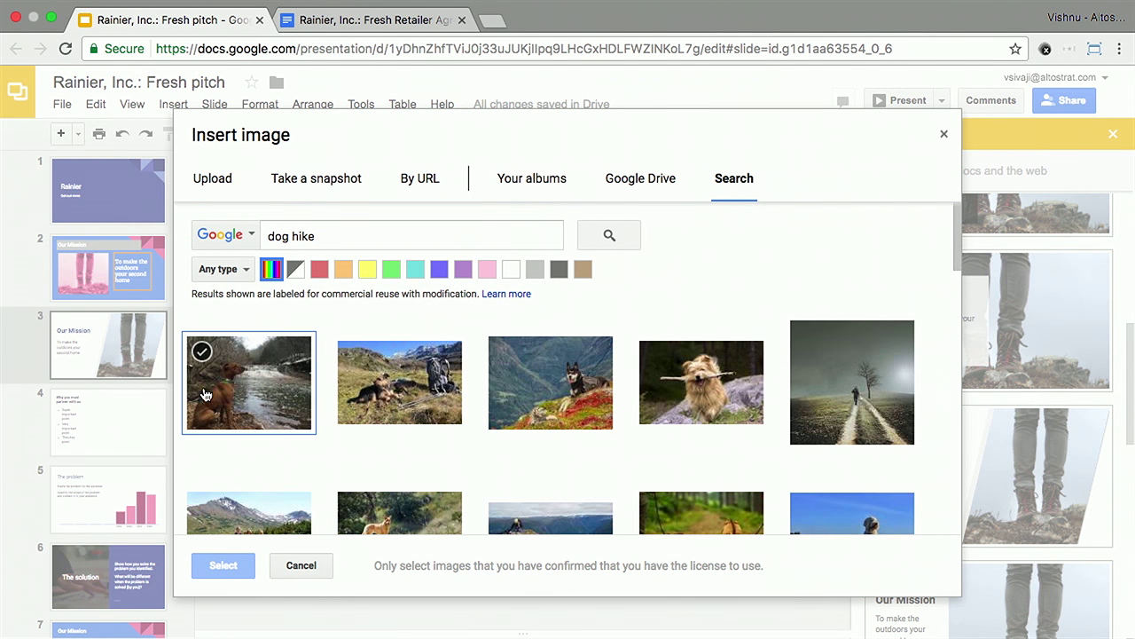
click(205, 395)
click(236, 566)
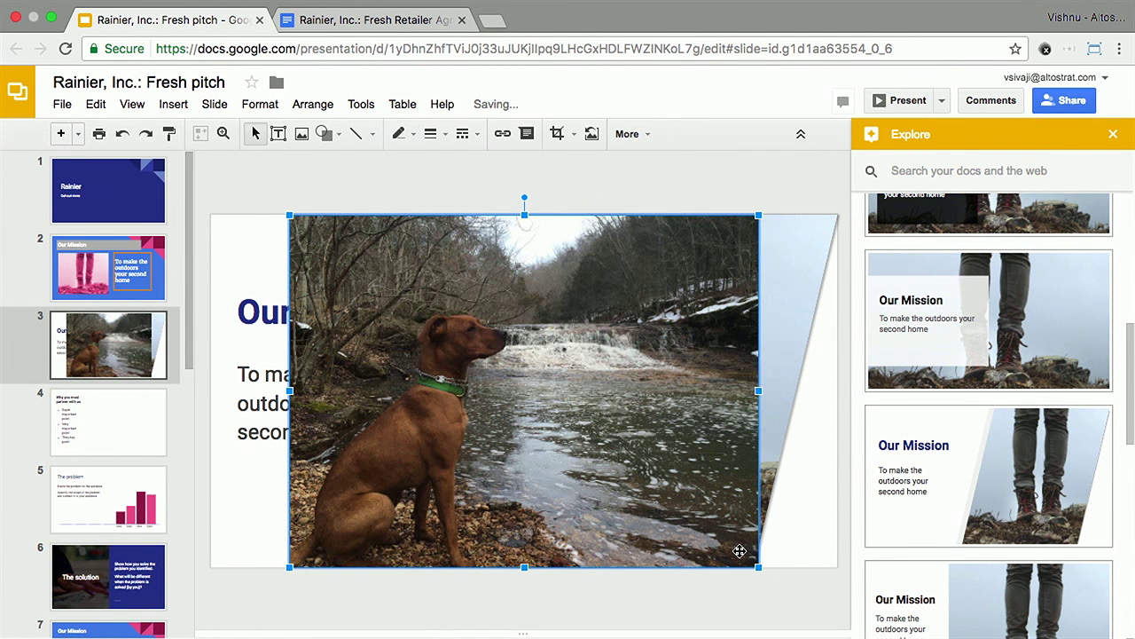
drag(758, 565, 625, 466)
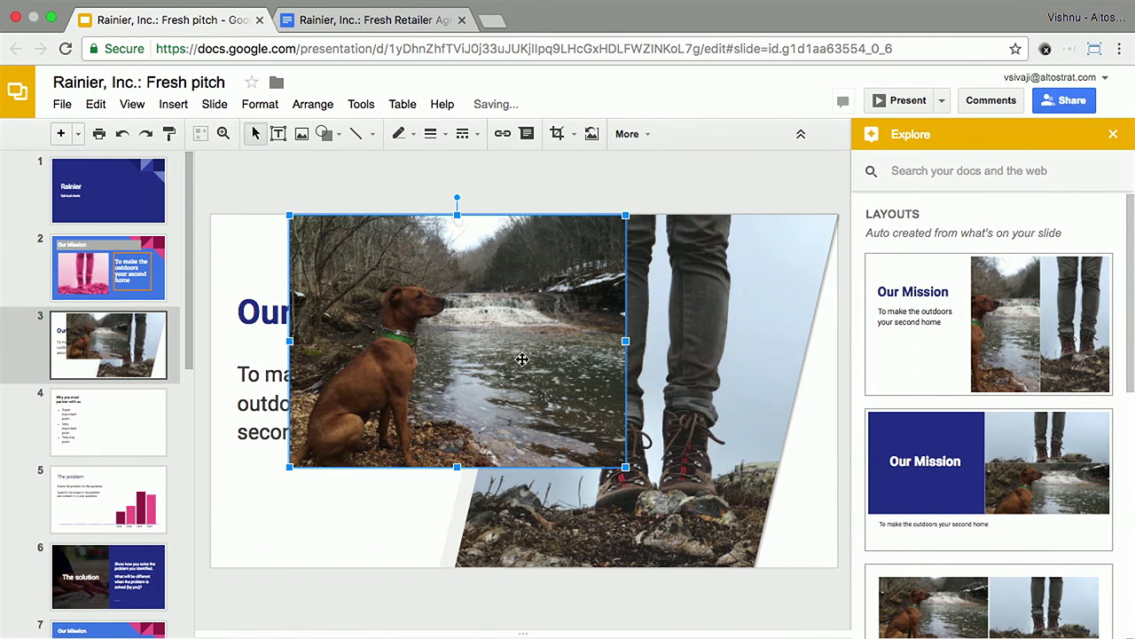
click(778, 186)
- Try two-photo Explore layouts on slide 3: side-by-side photos, stacked photos beside a navy title block, and photos above the title
click(1054, 351)
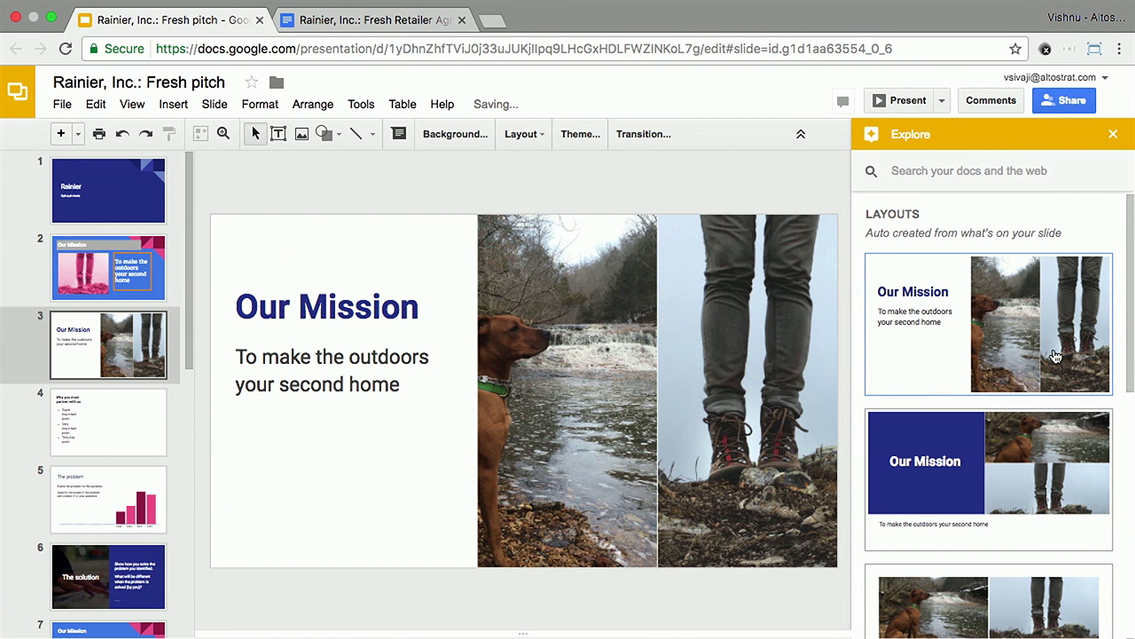
click(904, 506)
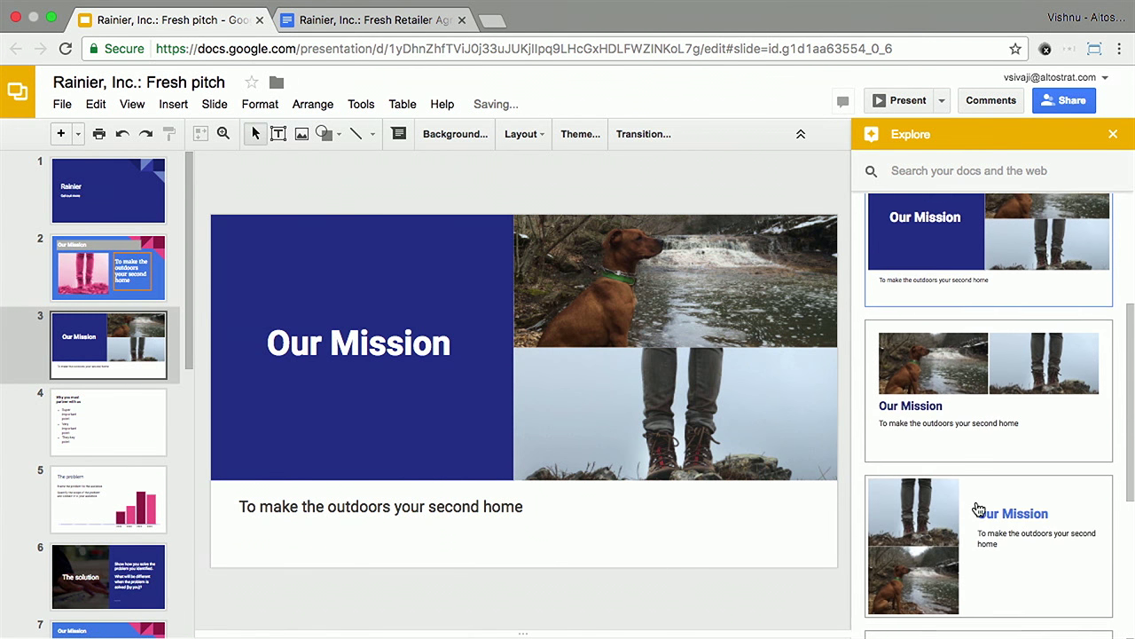
click(1022, 443)
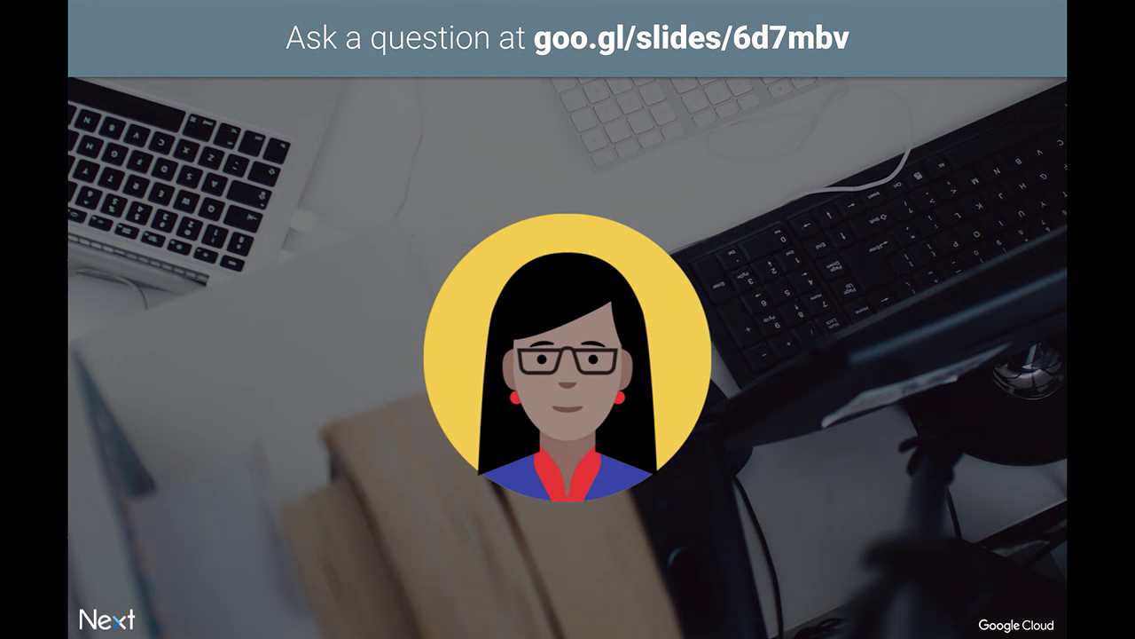
key(Right)
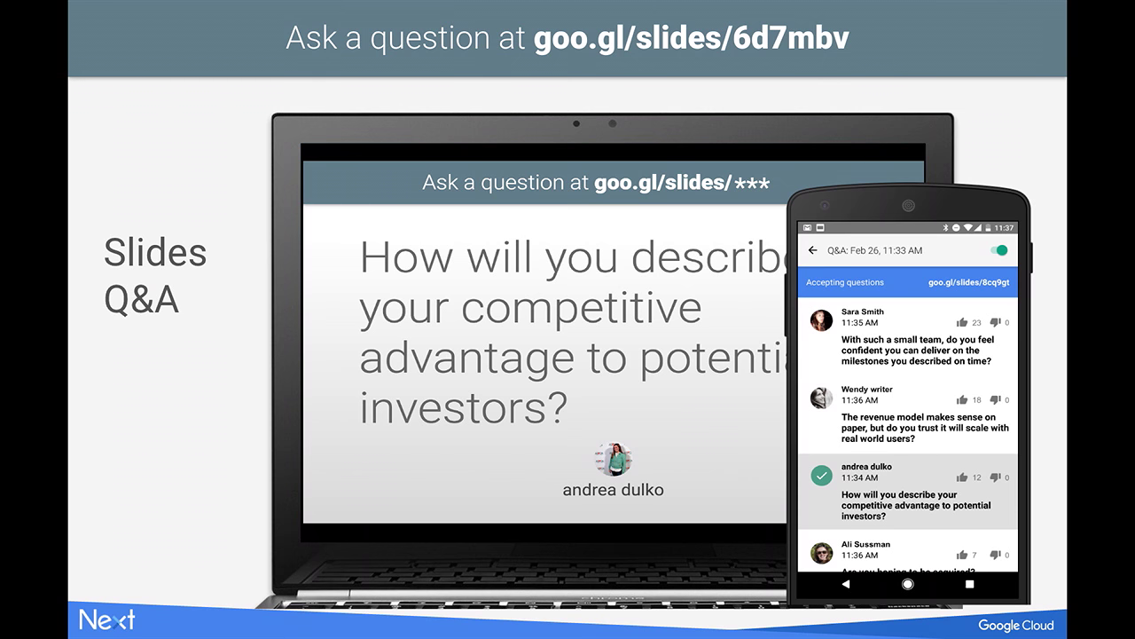
key(Right)
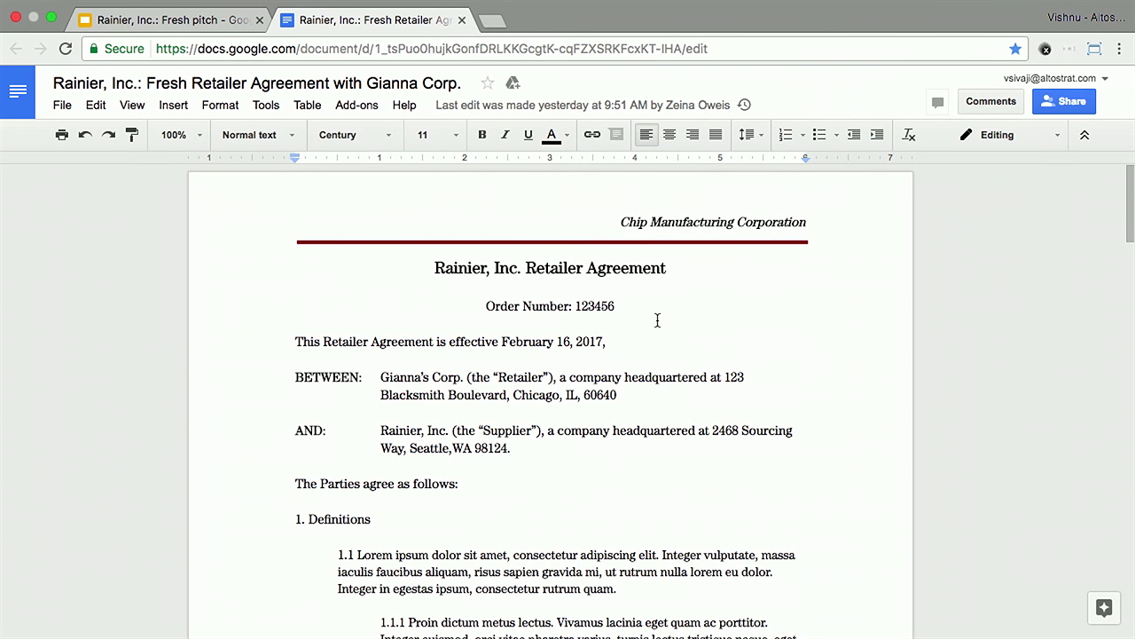
- In Google Docs, set the commenter's access to the Fresh Retailer Agreement document to expire after 7 days and save the sharing changes
scroll(657, 321, down, 1)
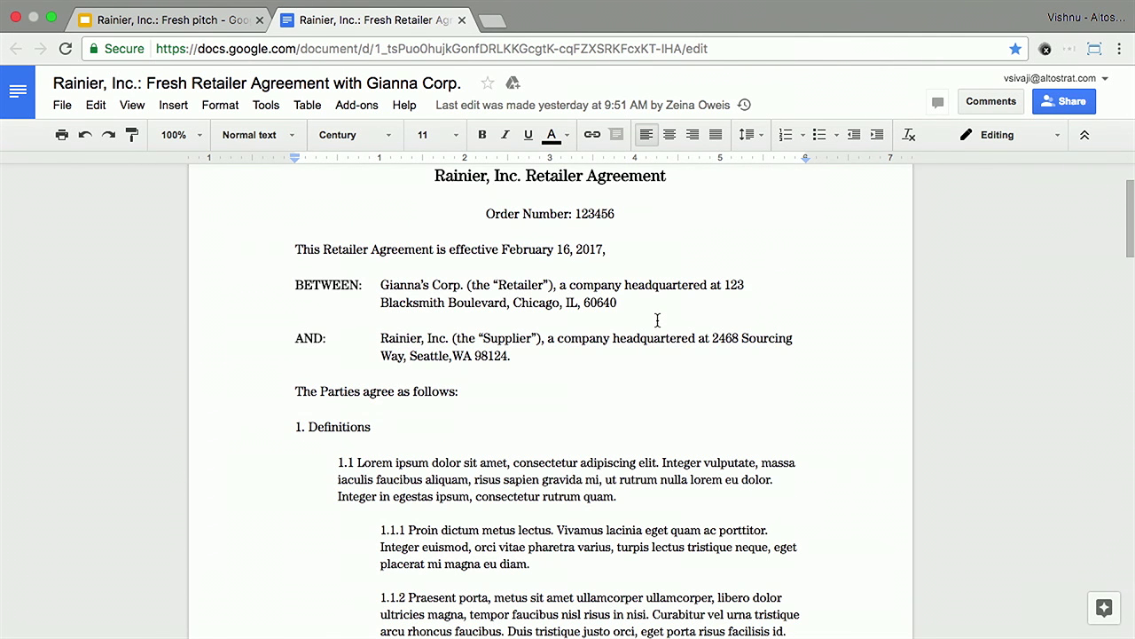
scroll(658, 320, up, 1)
click(1042, 95)
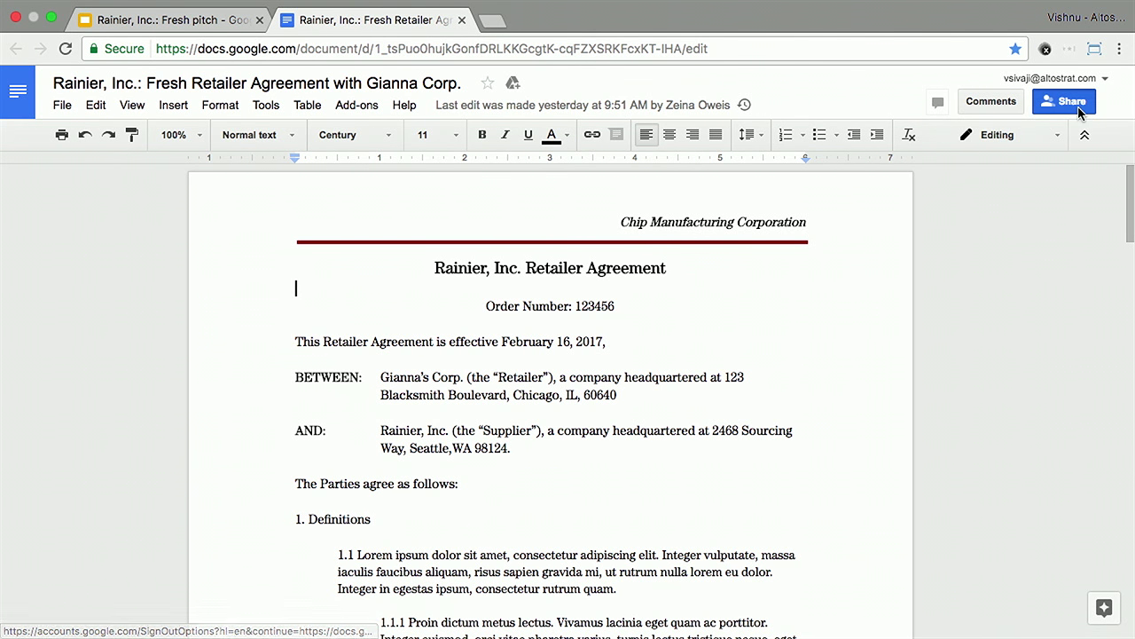
click(763, 427)
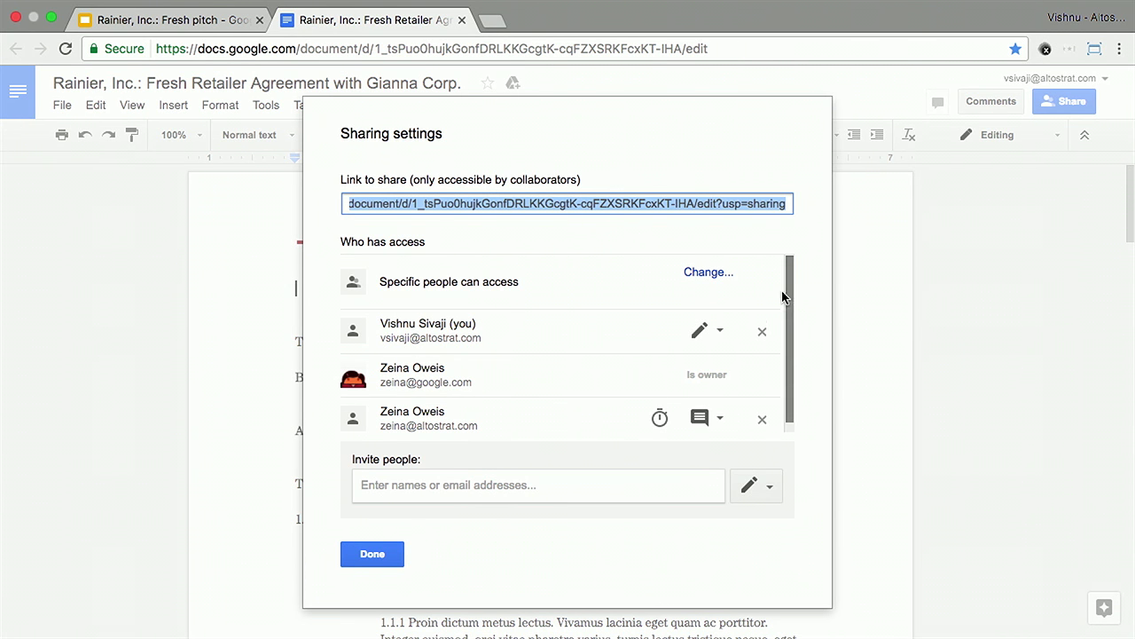
scroll(710, 355, down, 1)
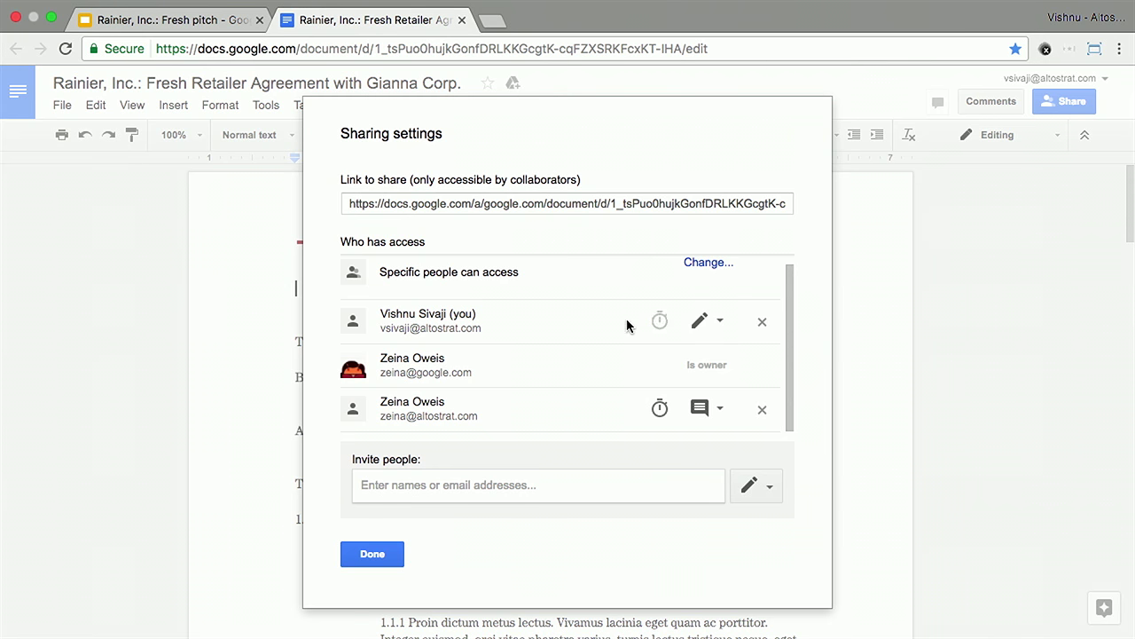
click(662, 409)
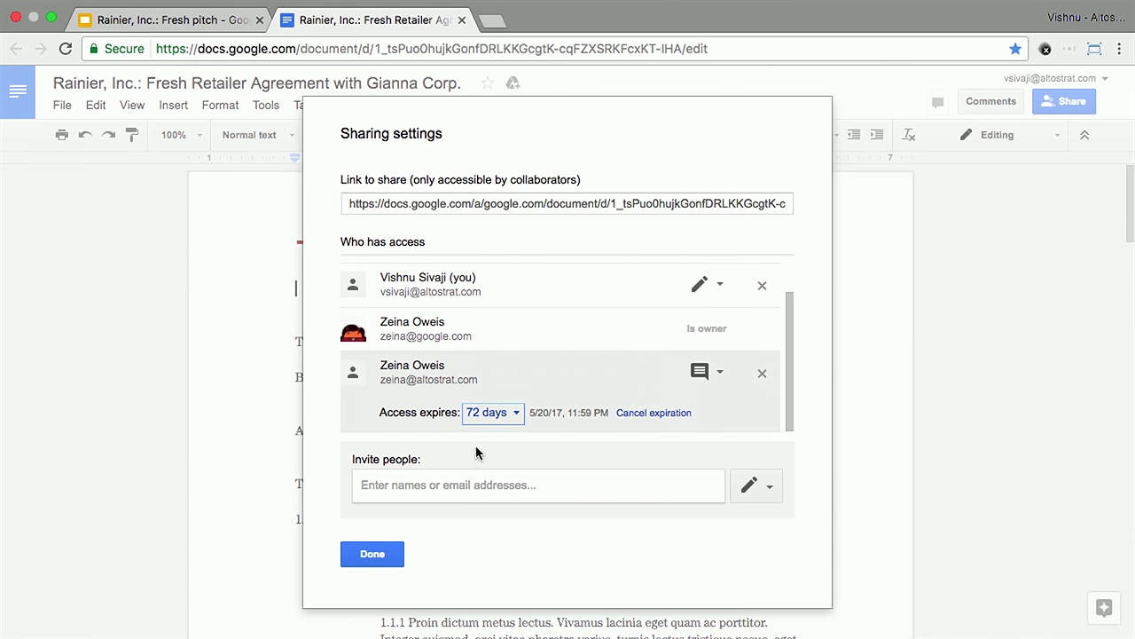
click(511, 417)
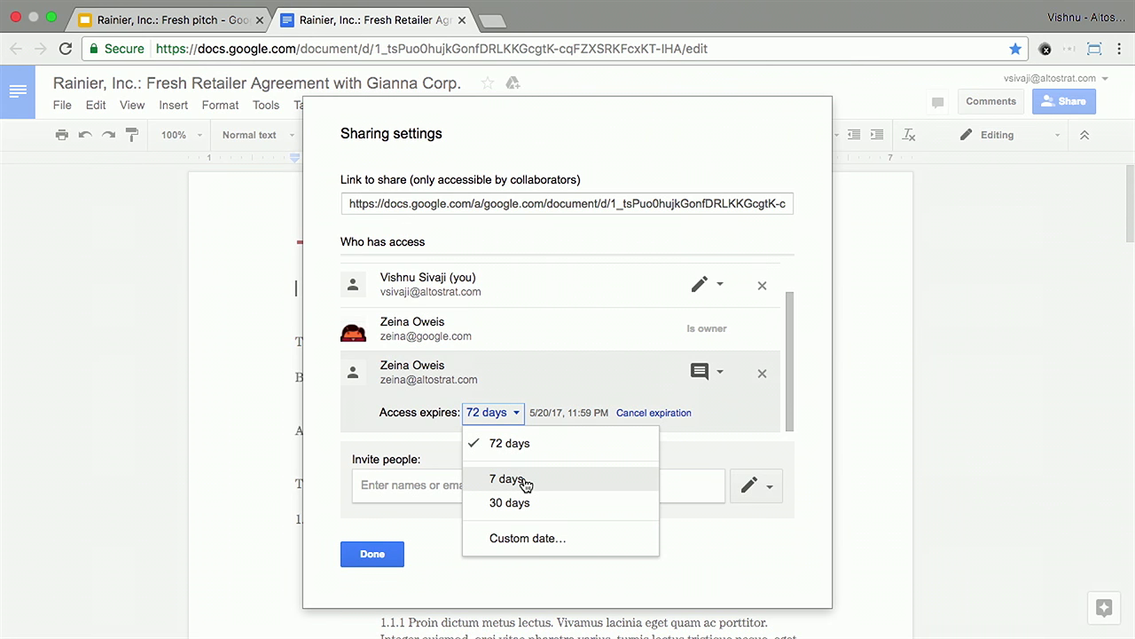
click(508, 479)
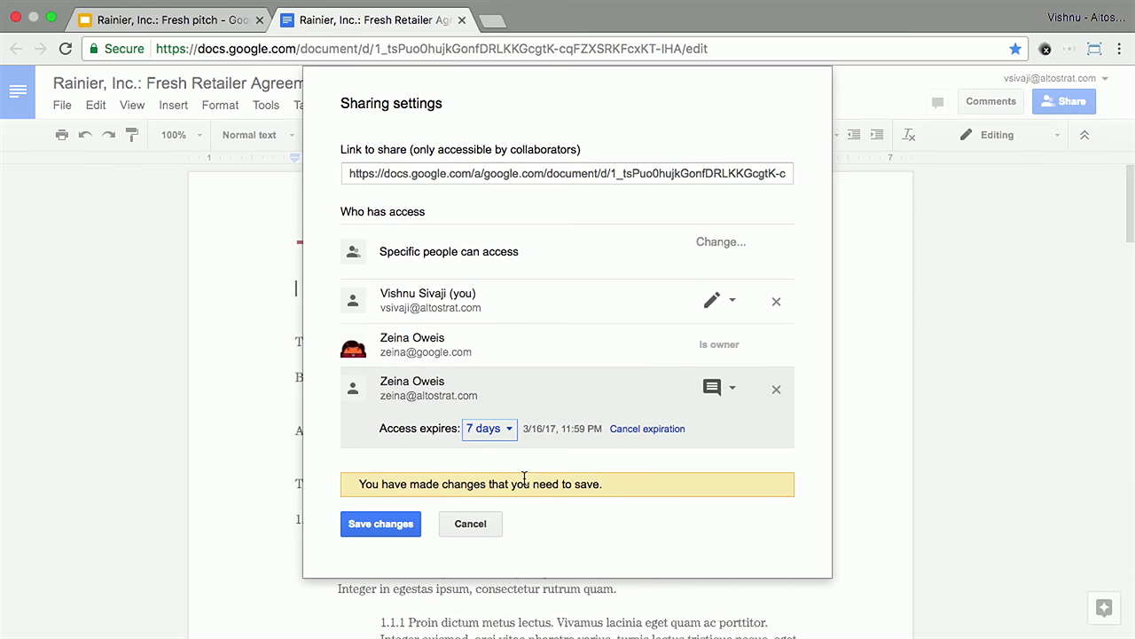
click(380, 524)
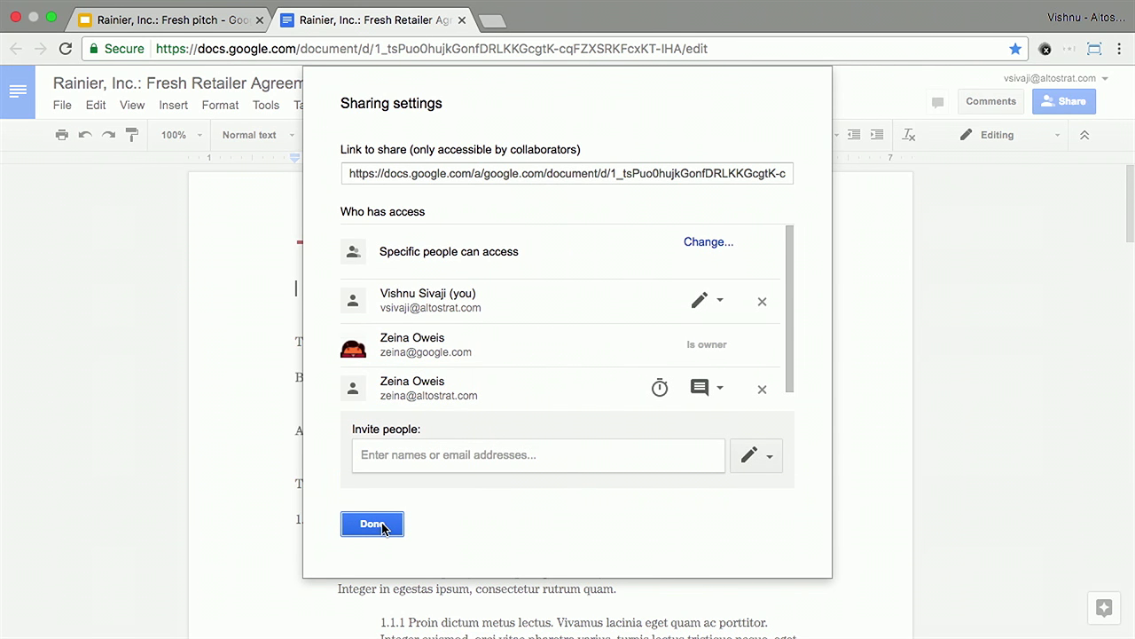
click(373, 524)
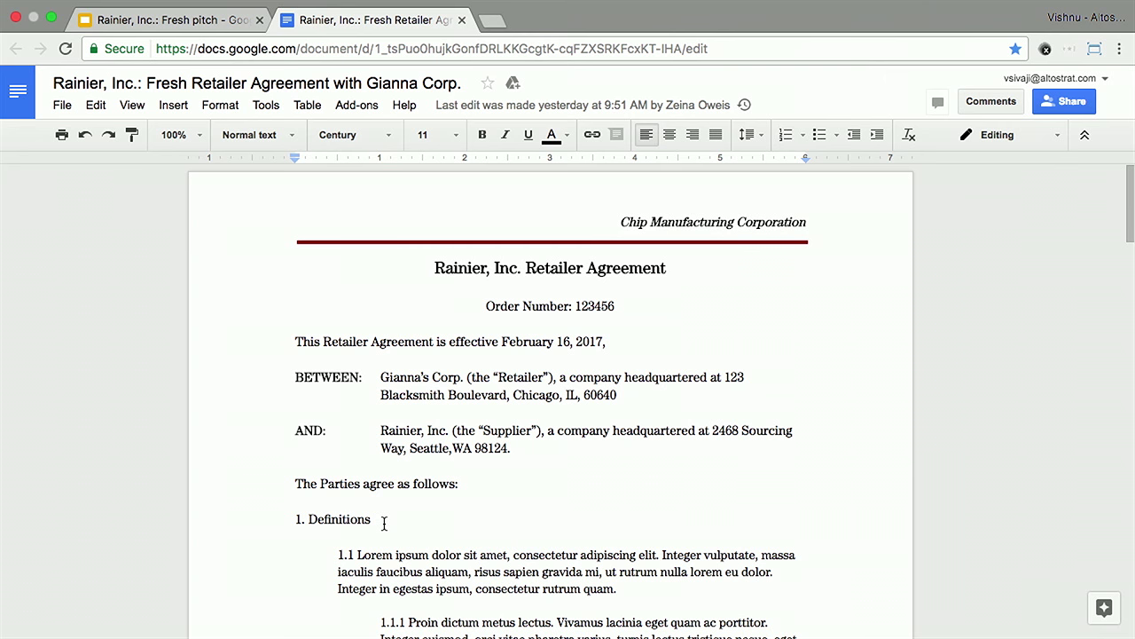